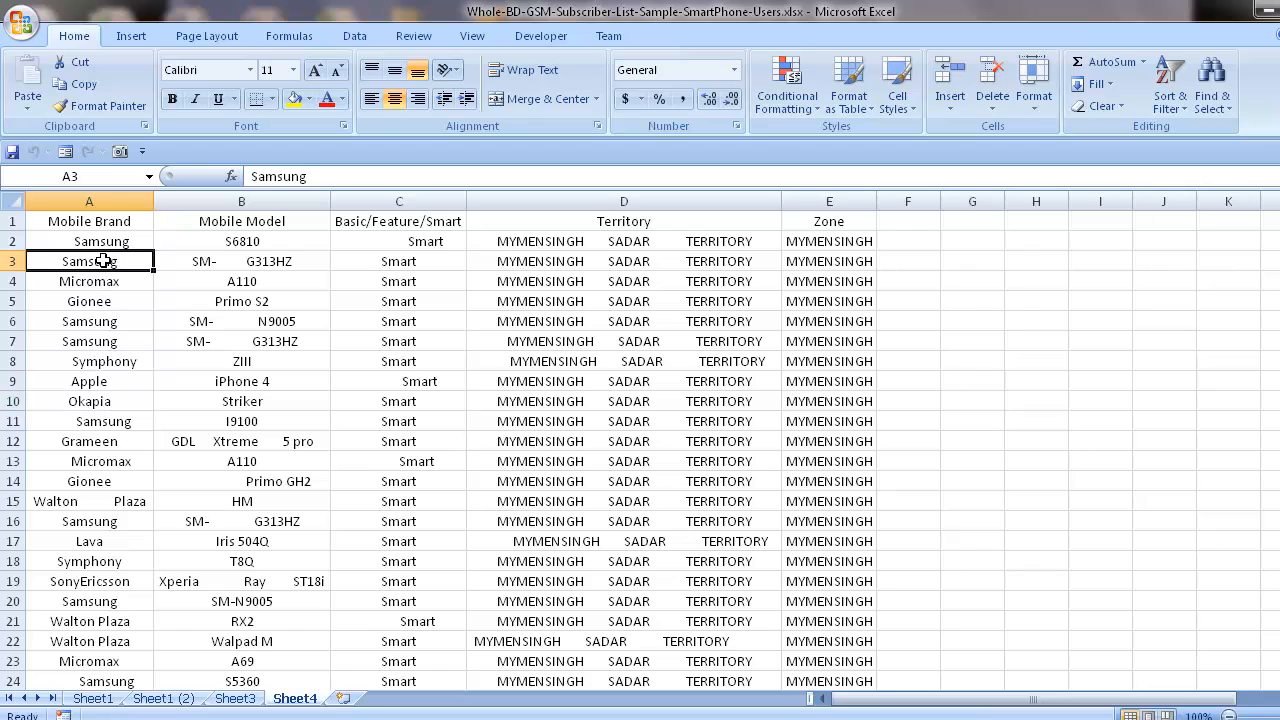
Try left and center alignment on the whole sheet, and settle on right alignment for all cells.
click(74, 596)
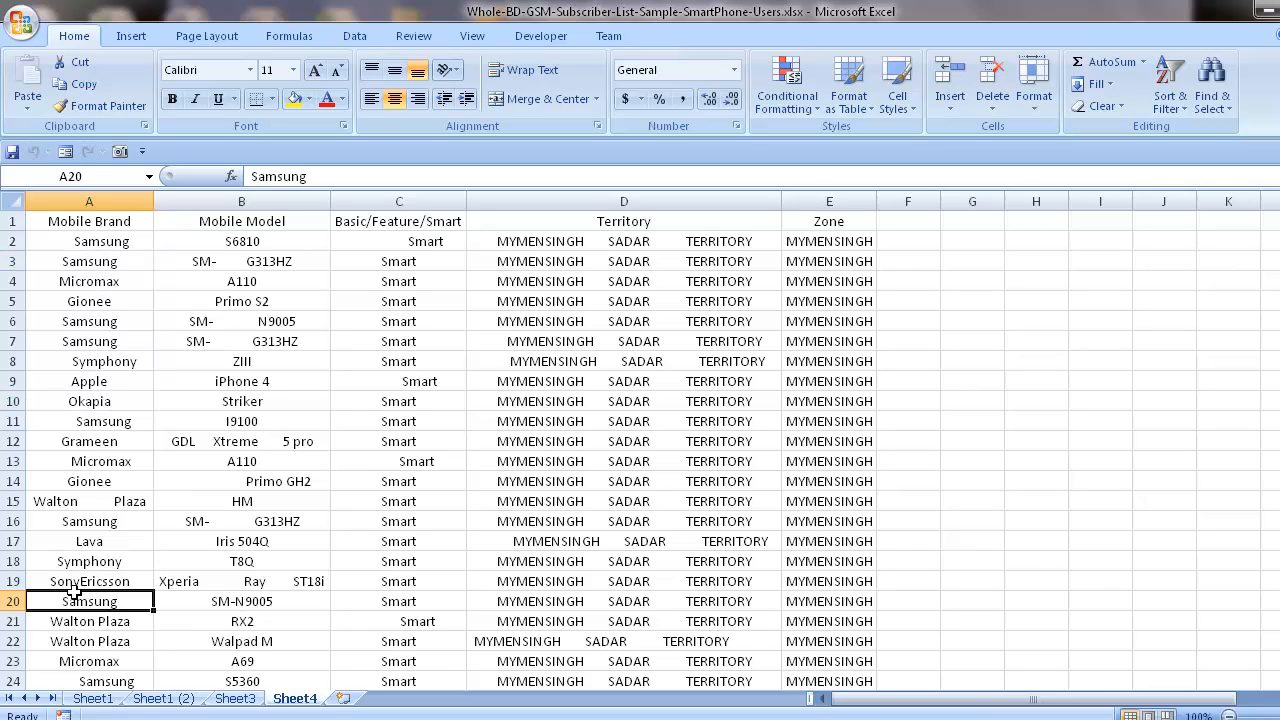
click(12, 201)
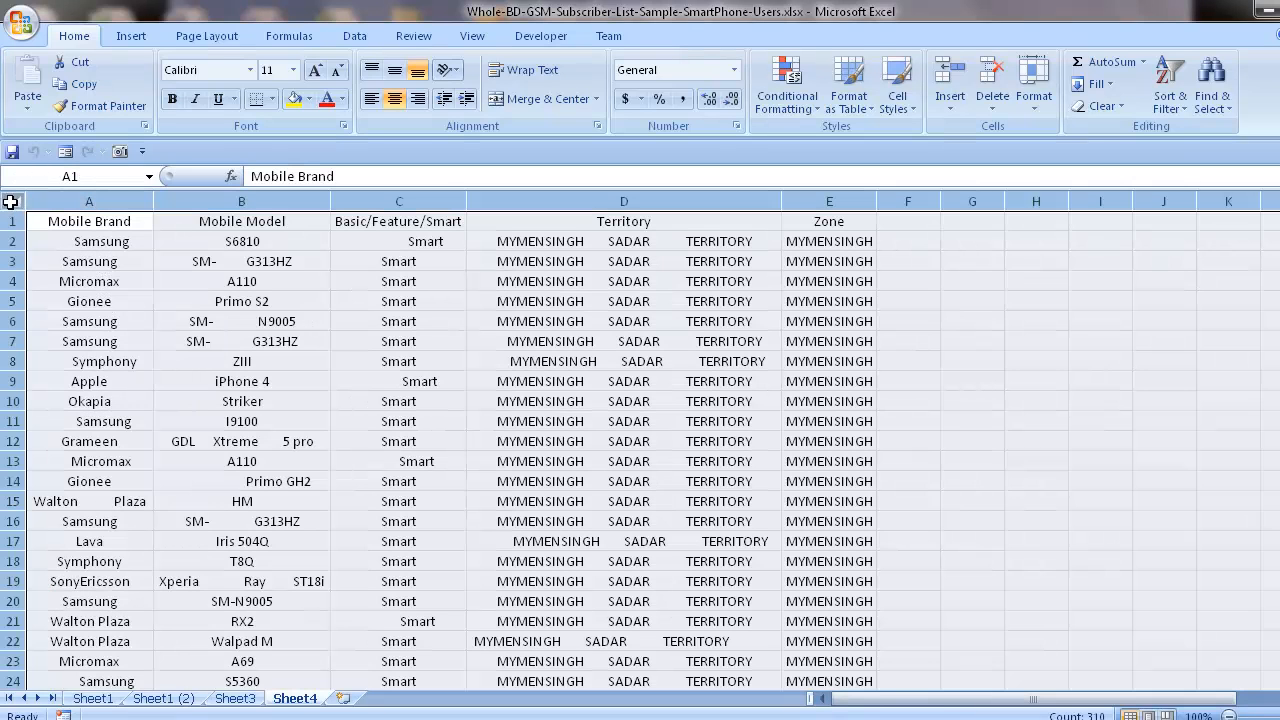
click(372, 101)
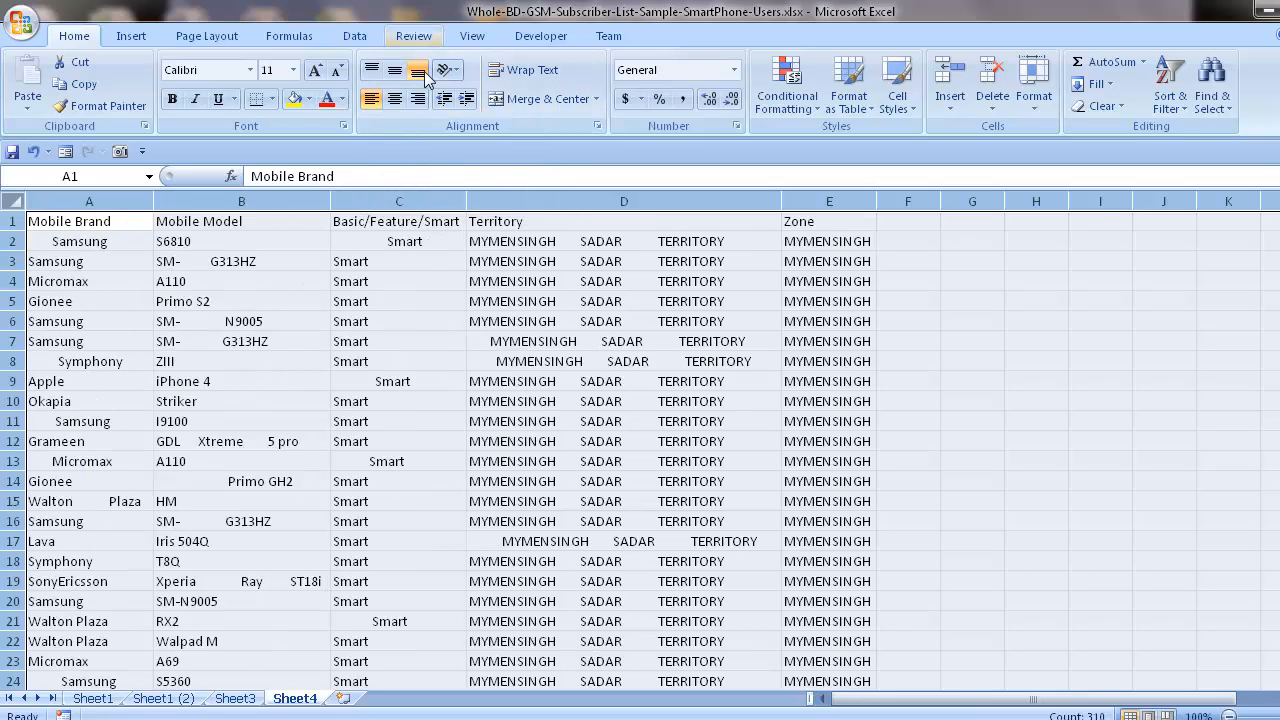
click(395, 99)
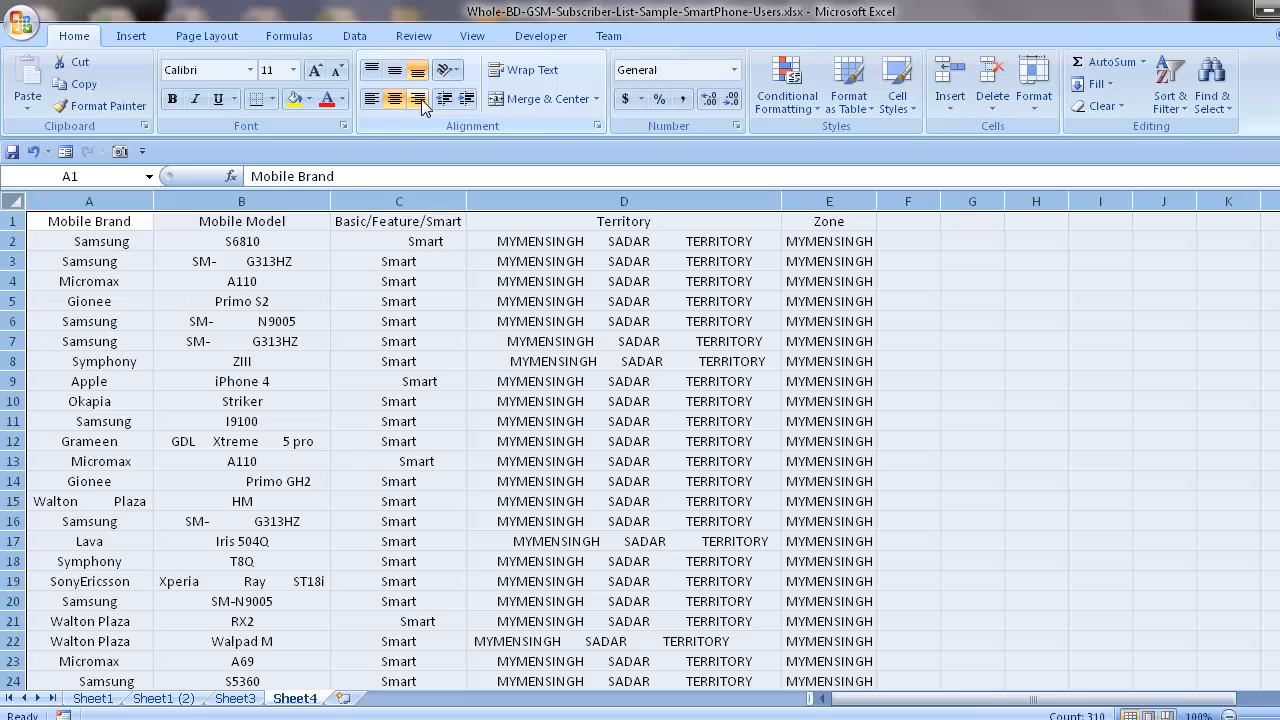
click(419, 101)
click(714, 430)
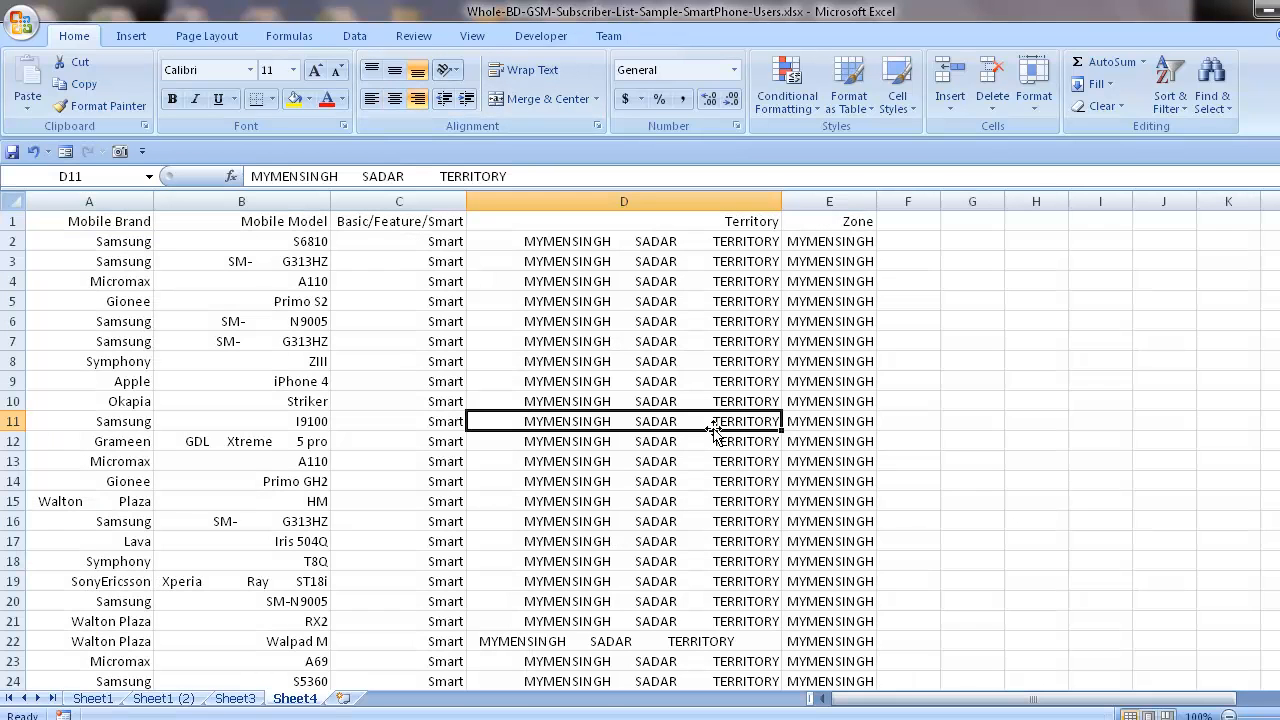
click(668, 250)
click(737, 440)
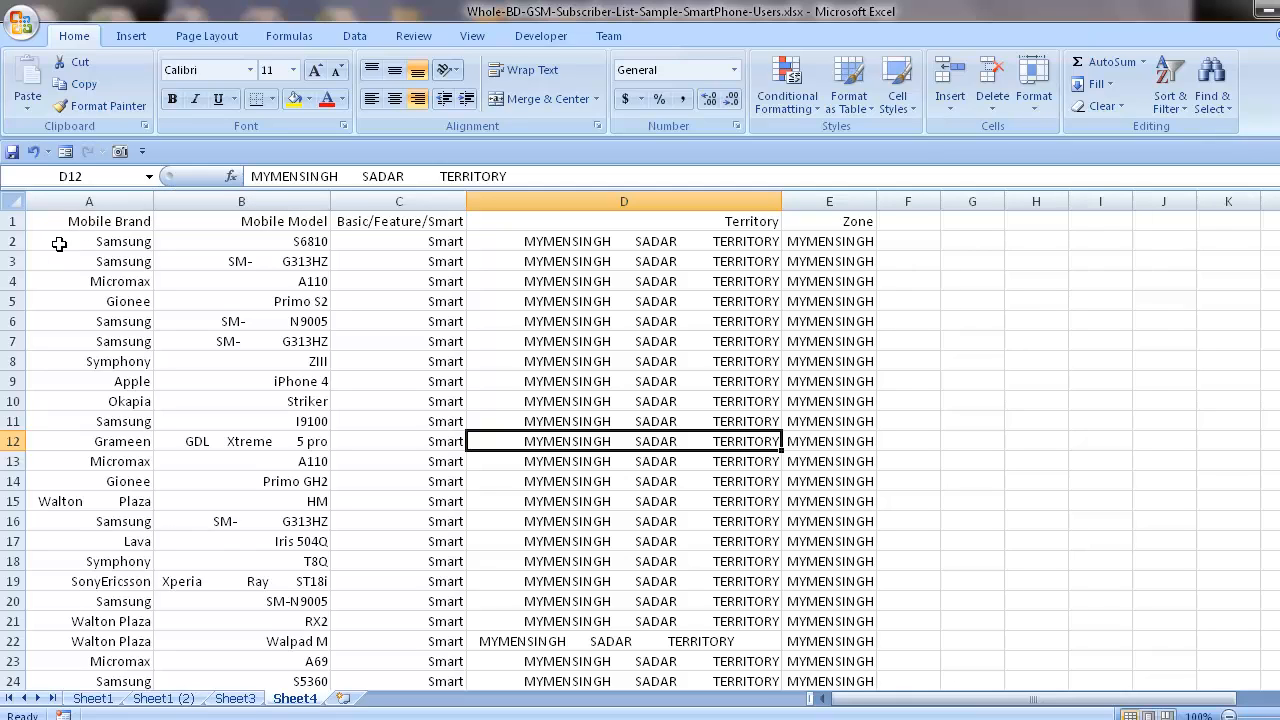
Center-align the Mobile Brand column and insert an empty column between it and the Mobile Model column.
click(89, 201)
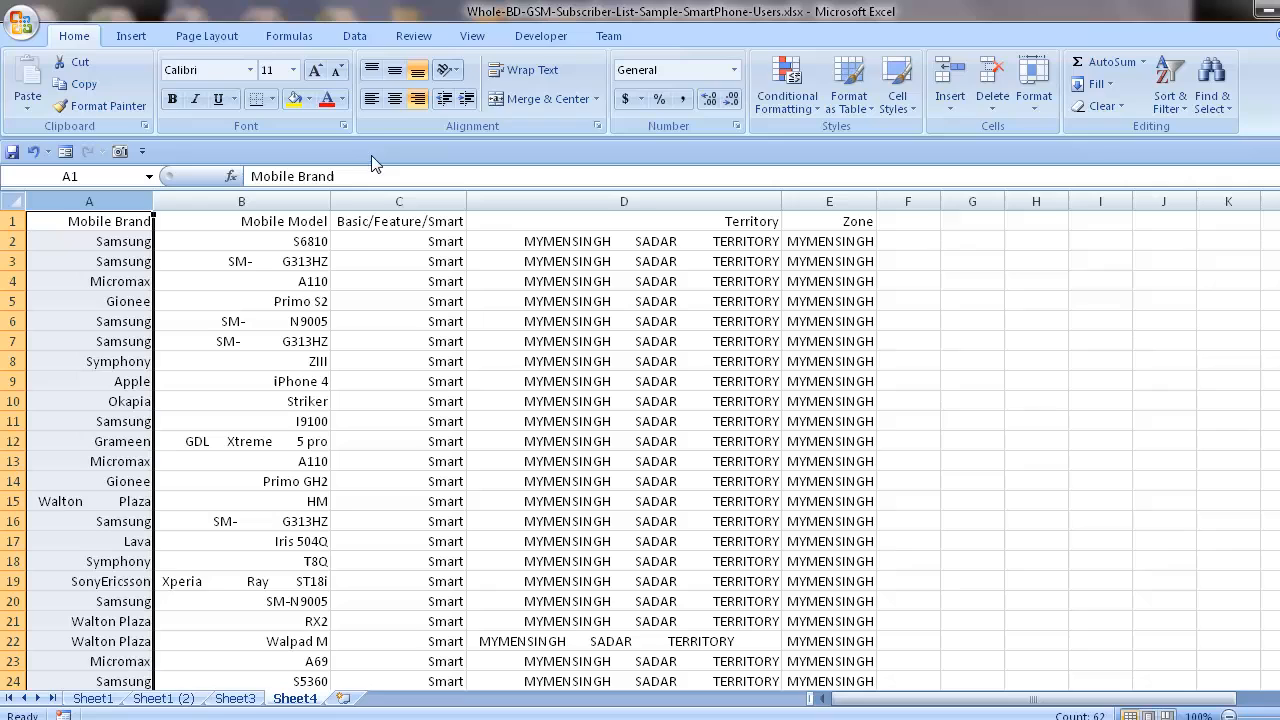
click(394, 100)
click(100, 462)
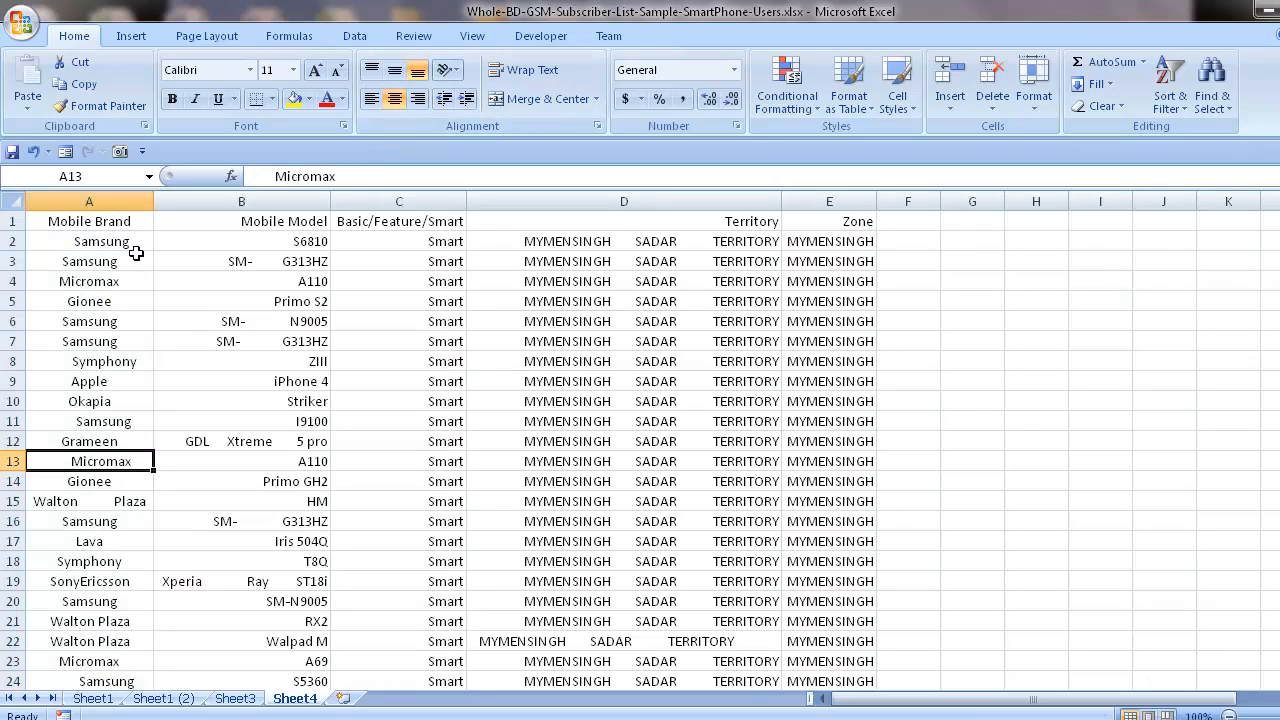
click(183, 201)
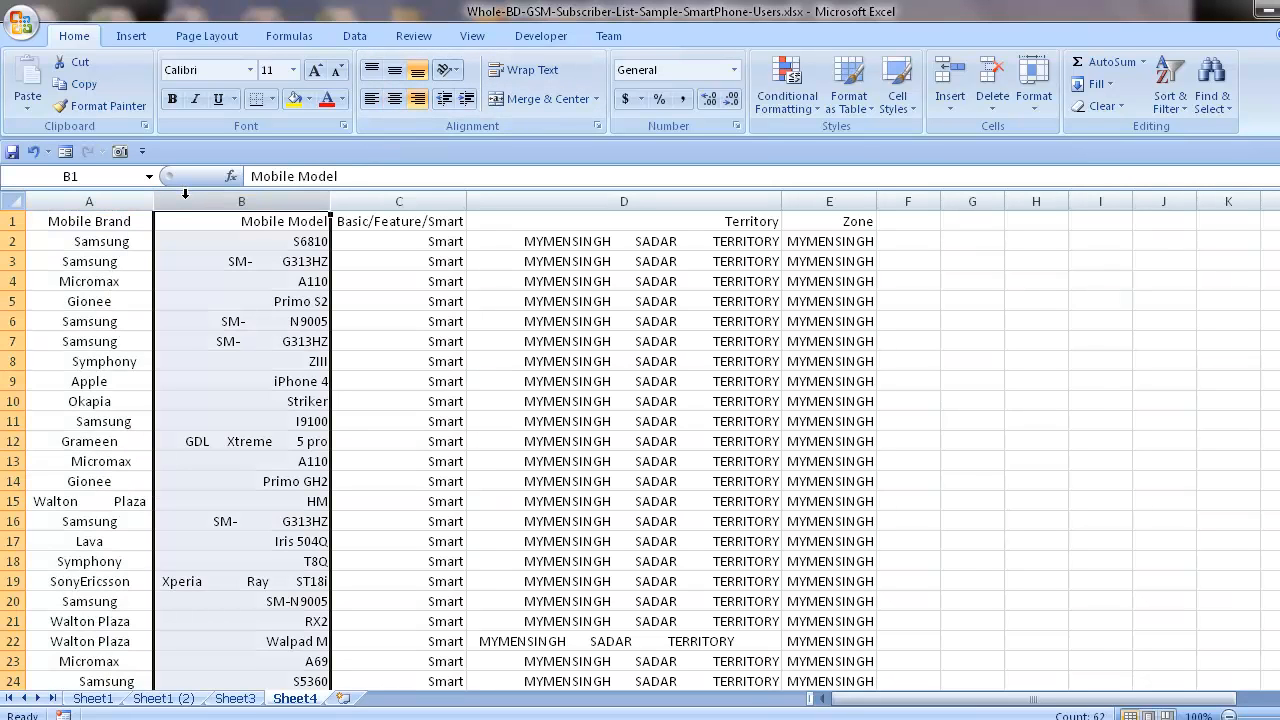
key(ctrl+shift+plus)
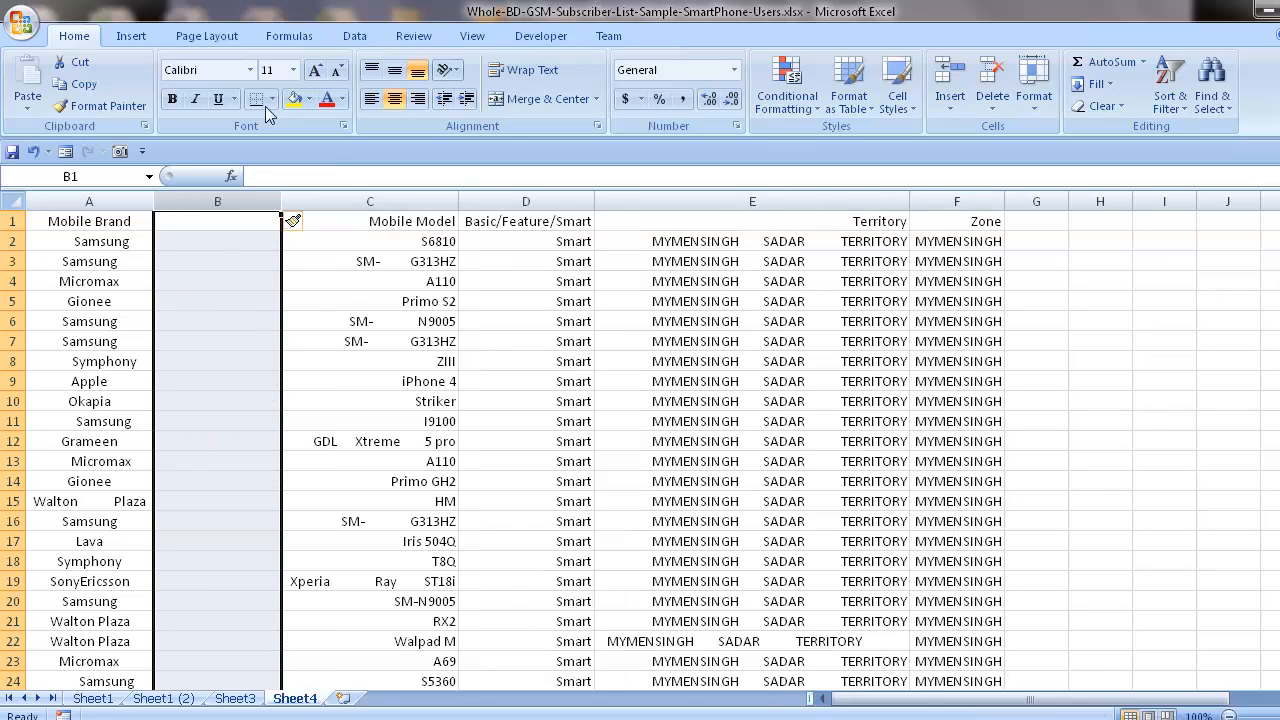
click(242, 246)
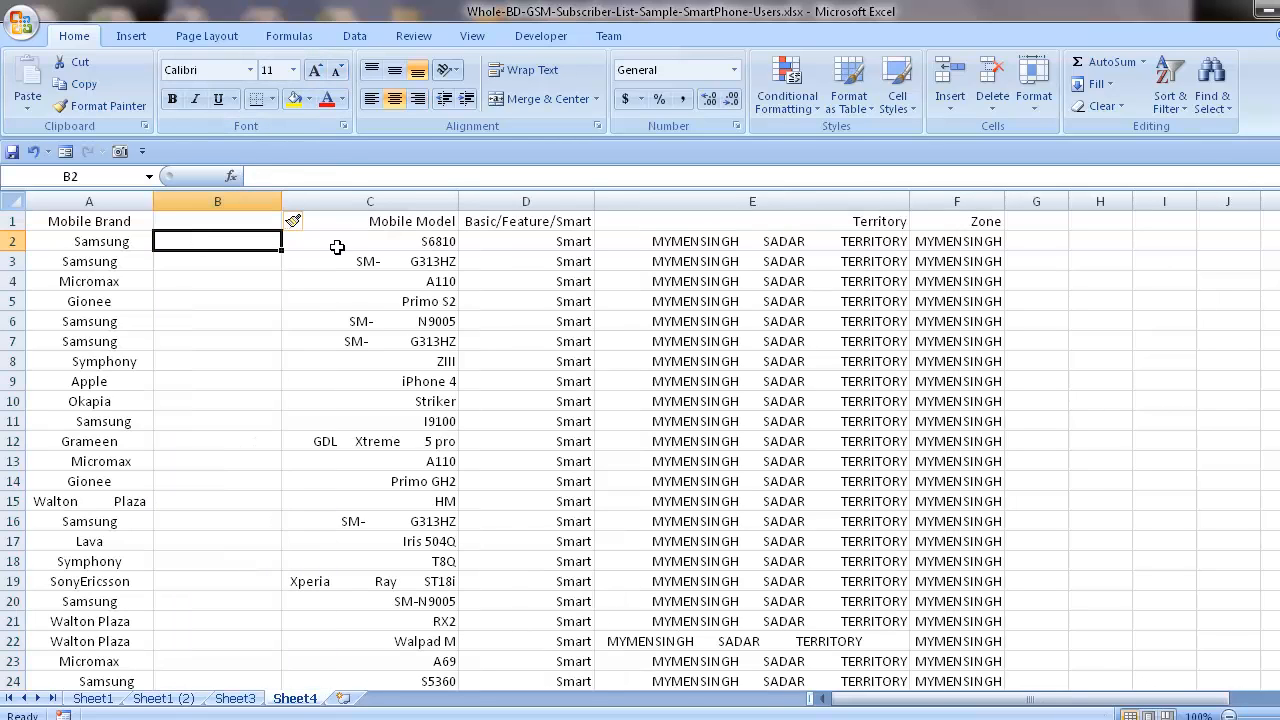
text(=trim)
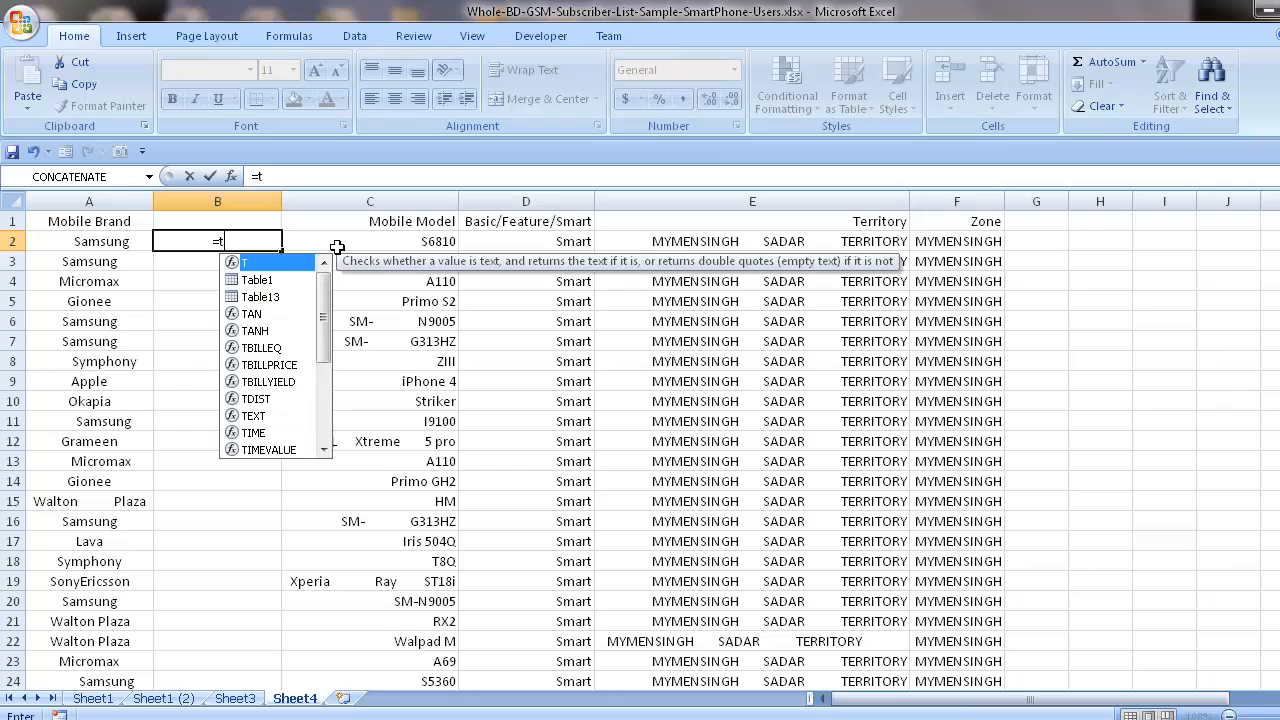
key(BackSpace)
key(BackSpace)
key(BackSpace)
key(BackSpace)
key(BackSpace)
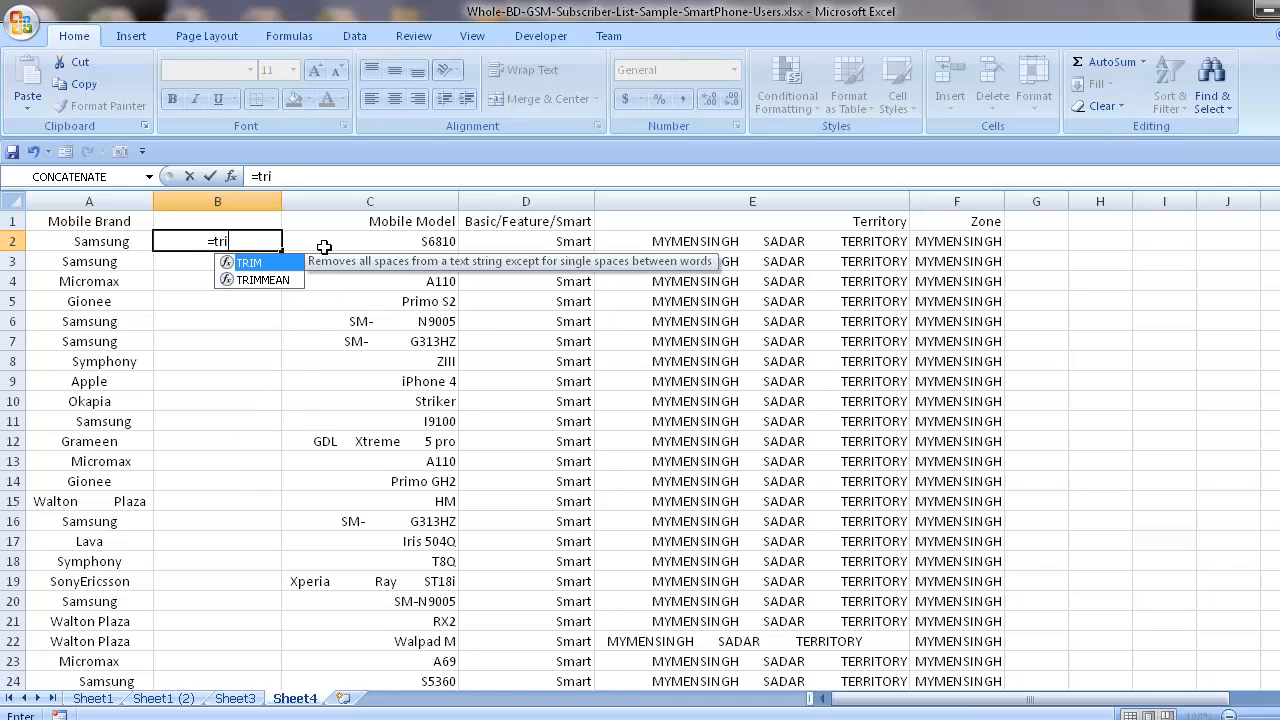
click(246, 360)
Insert the TRIM function from the text function library into cell B2.
click(200, 244)
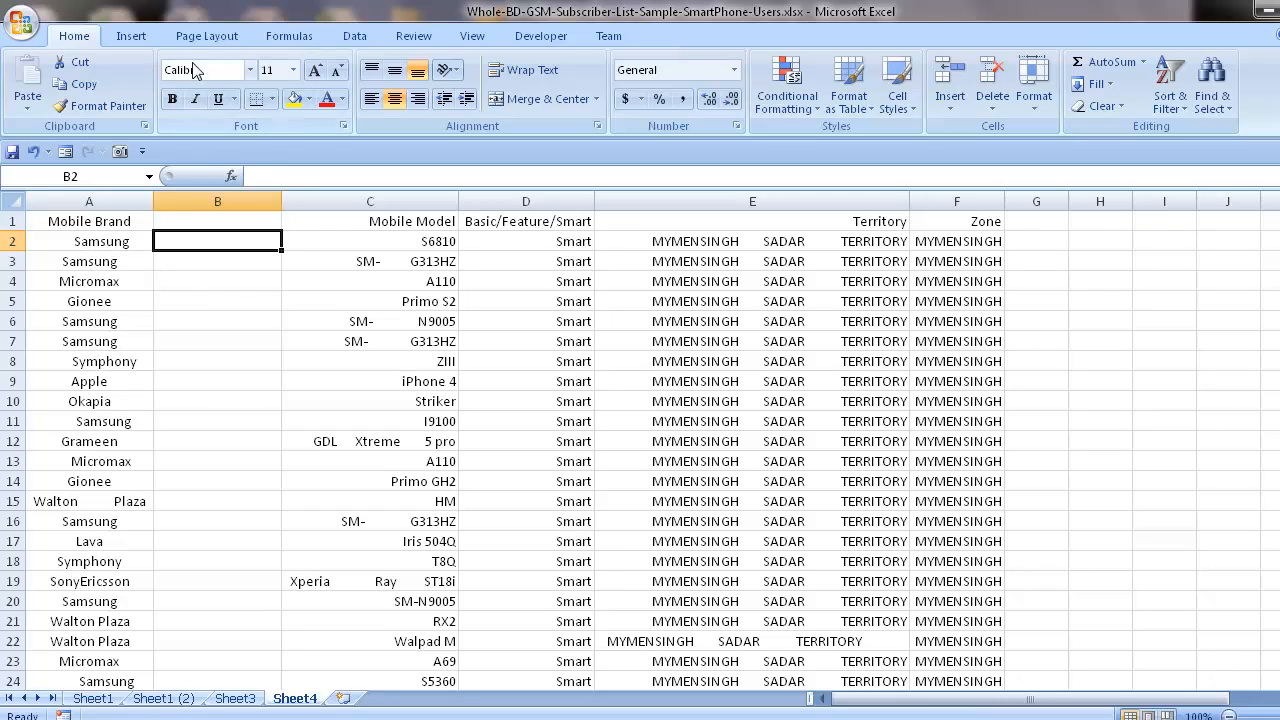
click(131, 40)
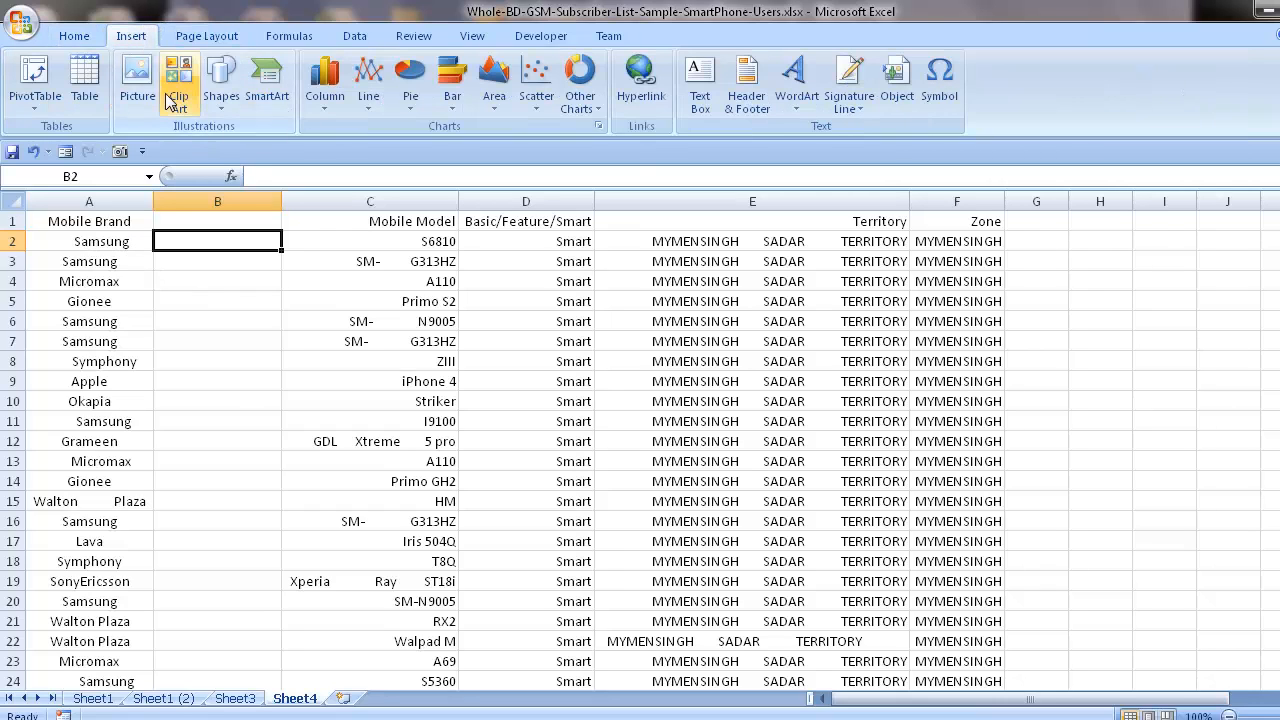
click(205, 38)
click(289, 36)
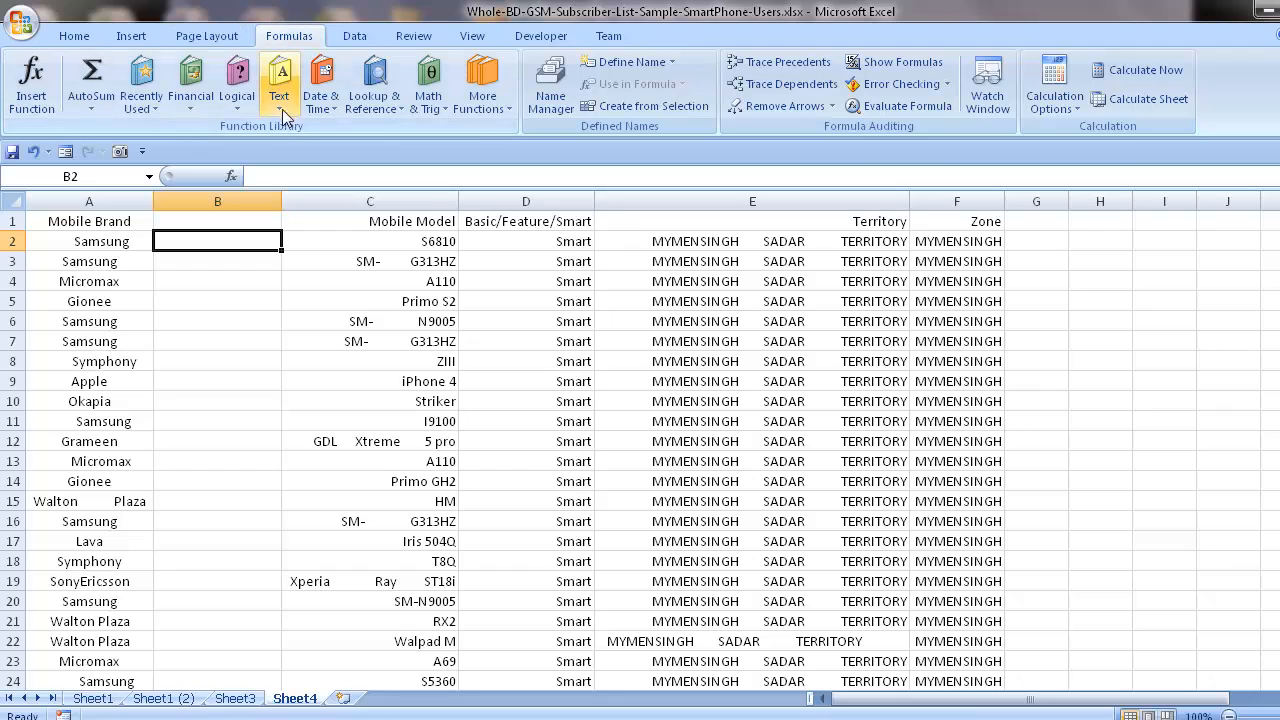
click(279, 82)
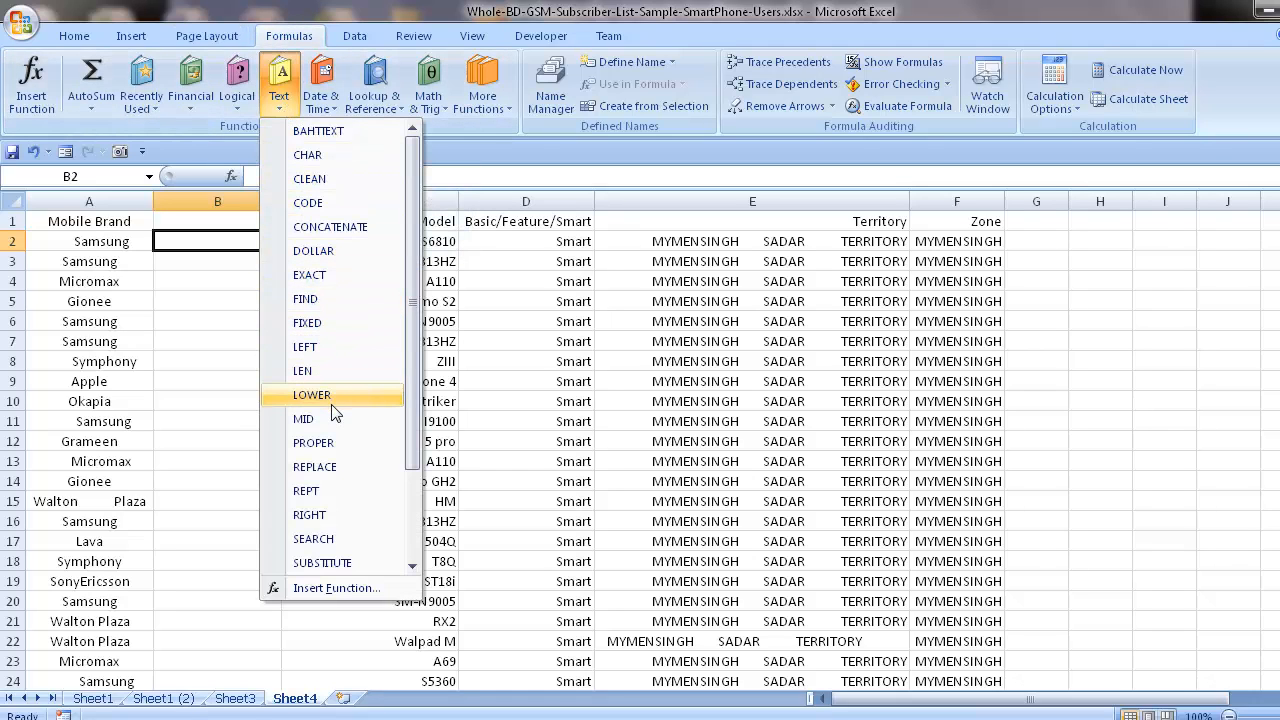
scroll(340, 380, down, 2)
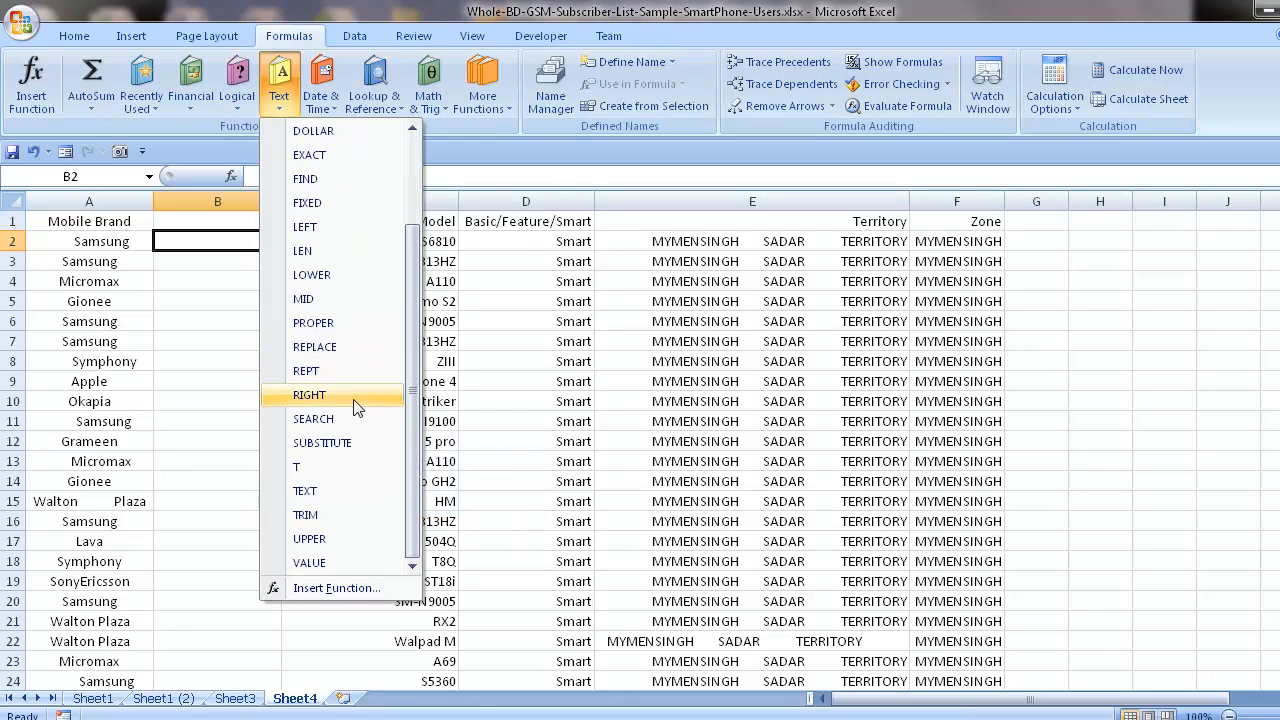
click(328, 514)
Set the TRIM function's Text argument to cell A2, clearing any wrong reference, and apply the formula.
click(350, 520)
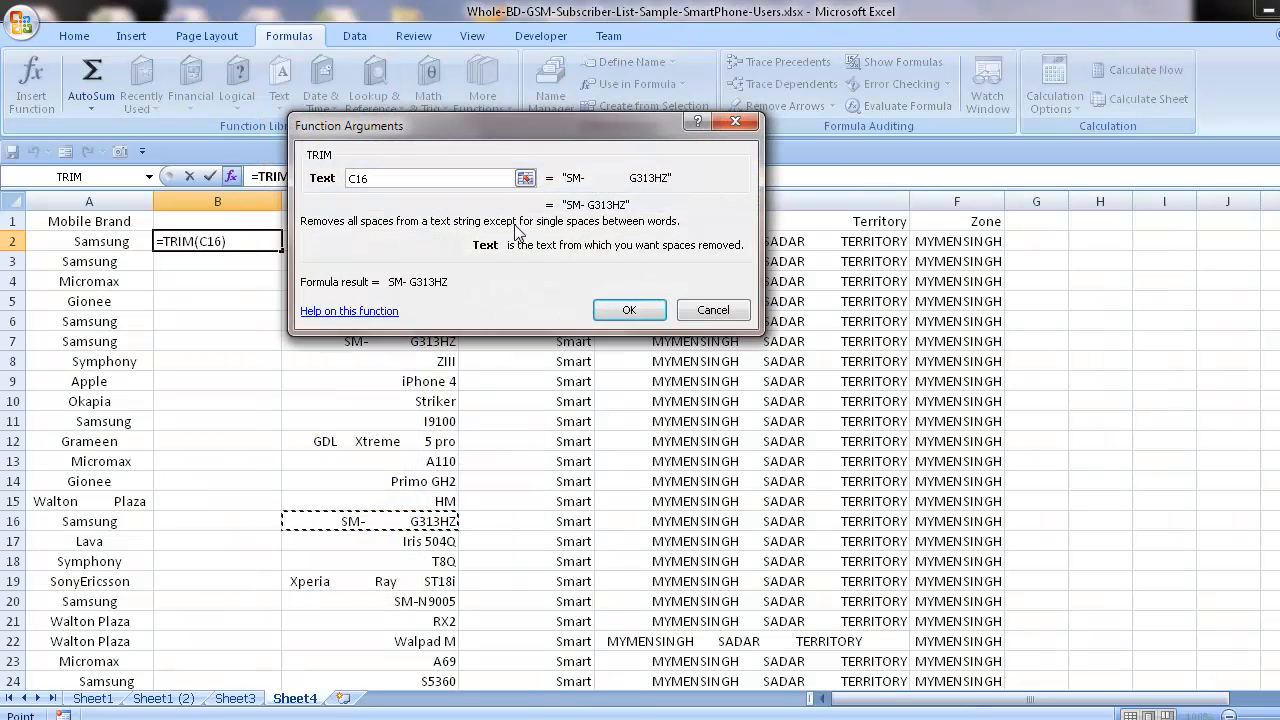
click(524, 178)
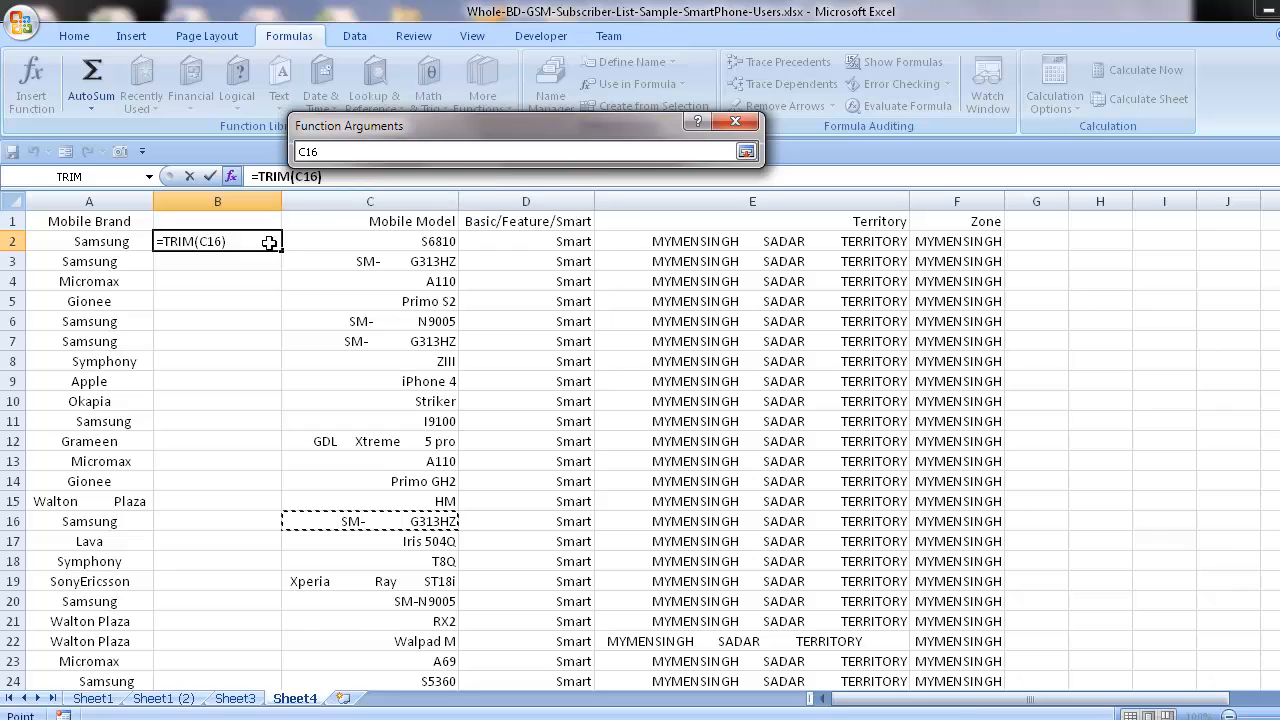
drag(360, 148, 198, 150)
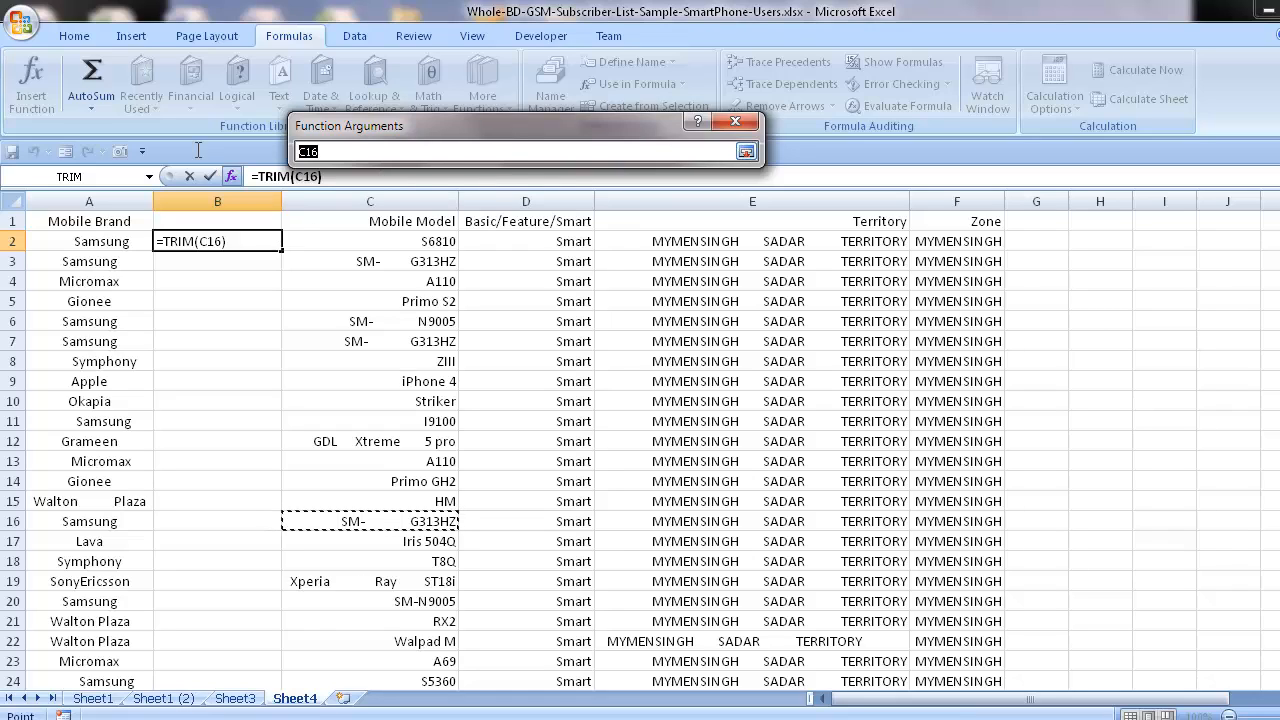
key(BackSpace)
click(746, 151)
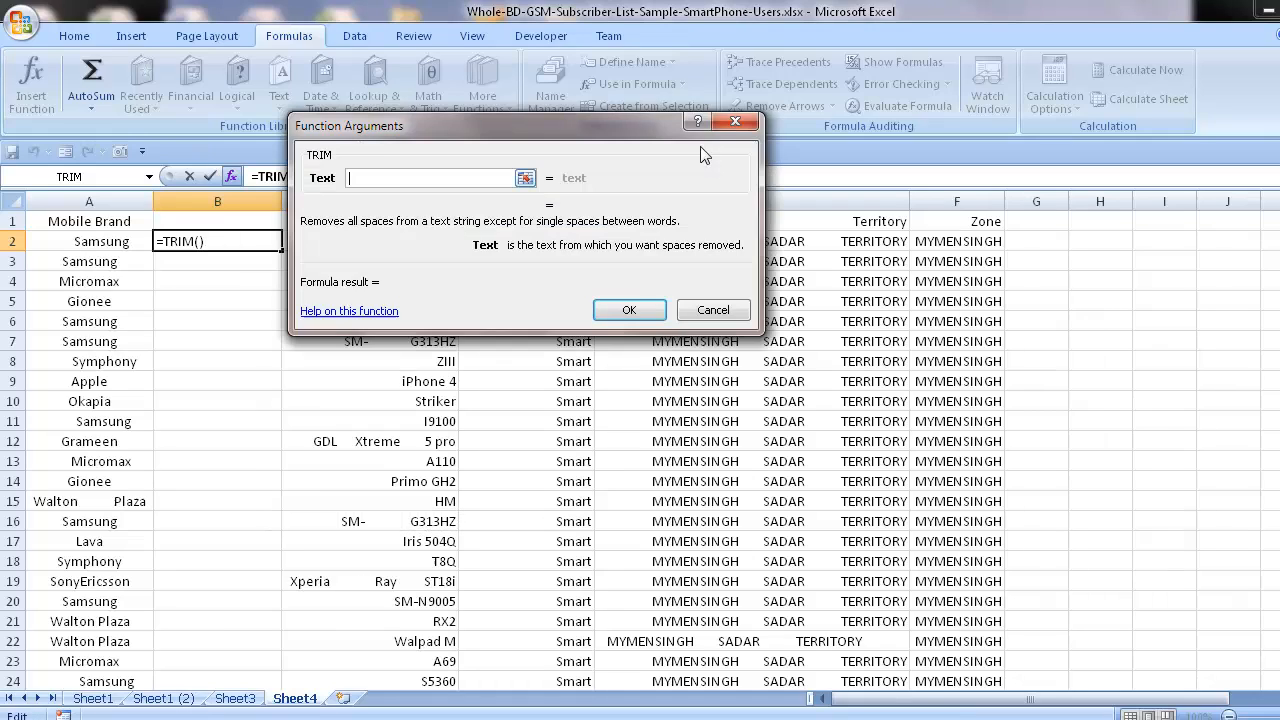
click(92, 242)
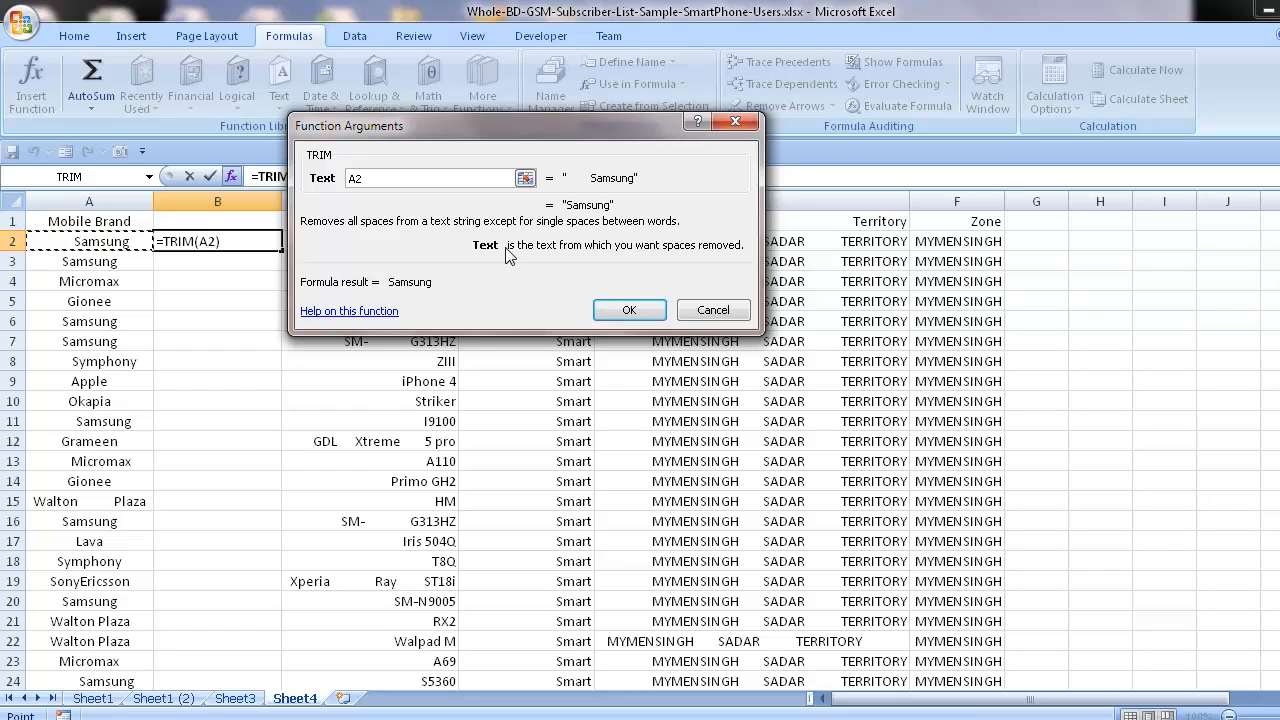
click(629, 310)
Fill the TRIM formula from B2 down to the last data row, B62.
click(212, 285)
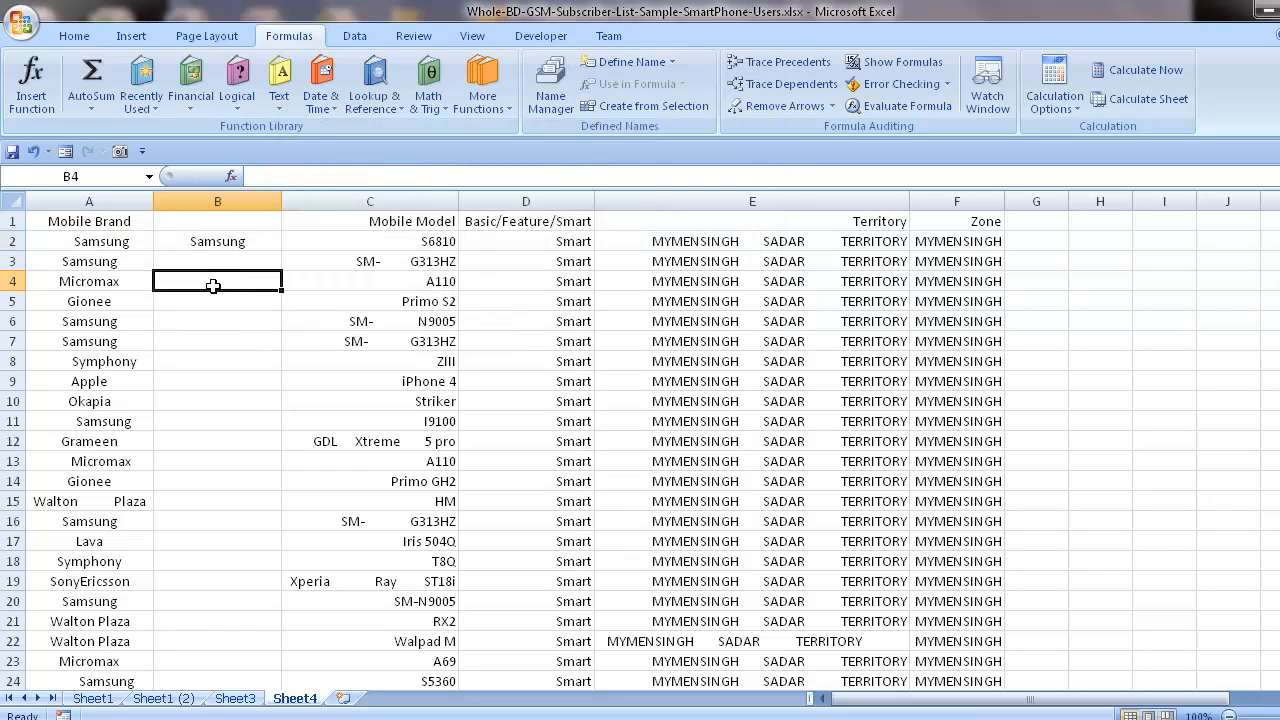
click(251, 236)
drag(283, 253, 257, 655)
scroll(243, 561, up, 3)
scroll(243, 561, up, 10)
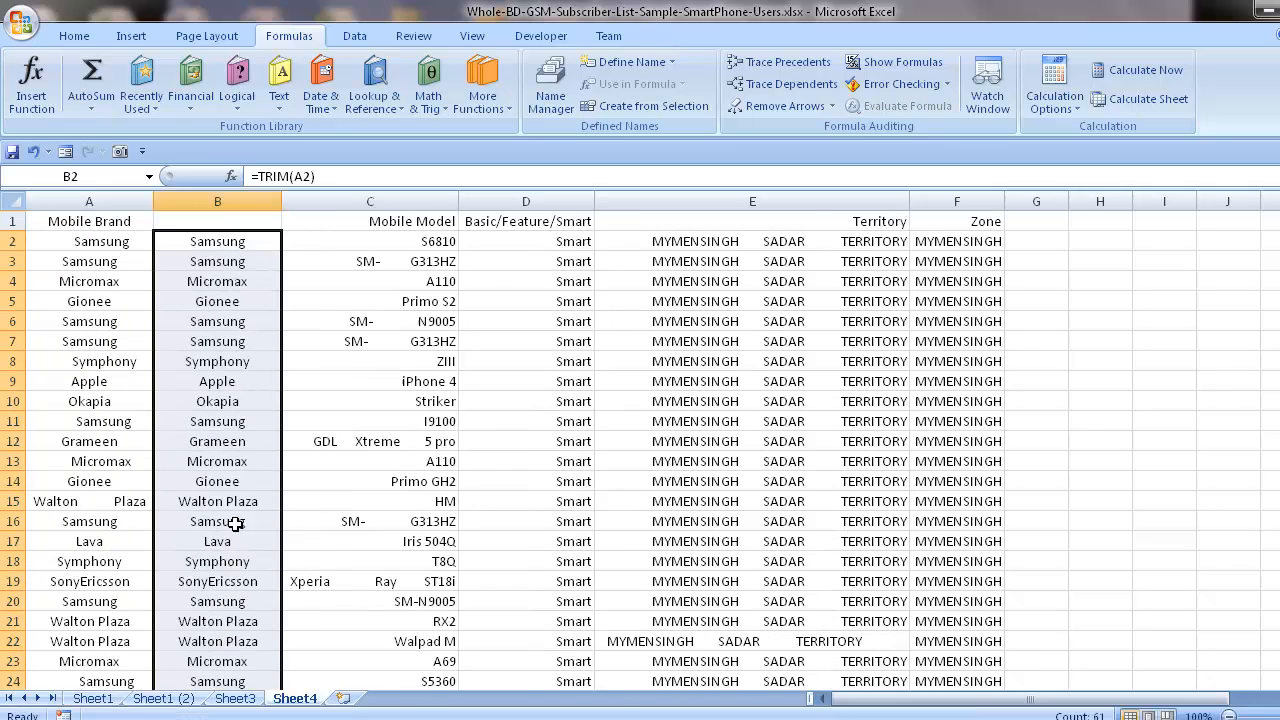
Compare the original brand names in column A with the trimmed ones in column B down to the last row.
scroll(229, 507, down, 7)
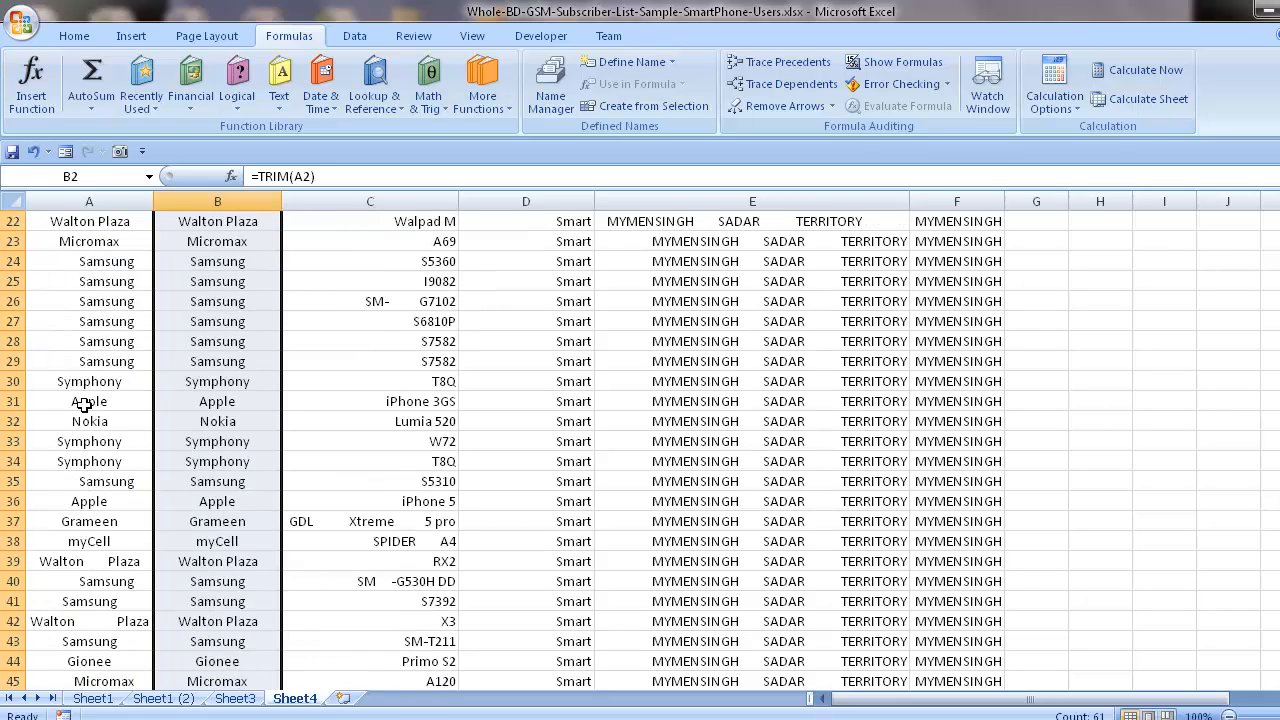
click(85, 384)
click(90, 545)
click(131, 580)
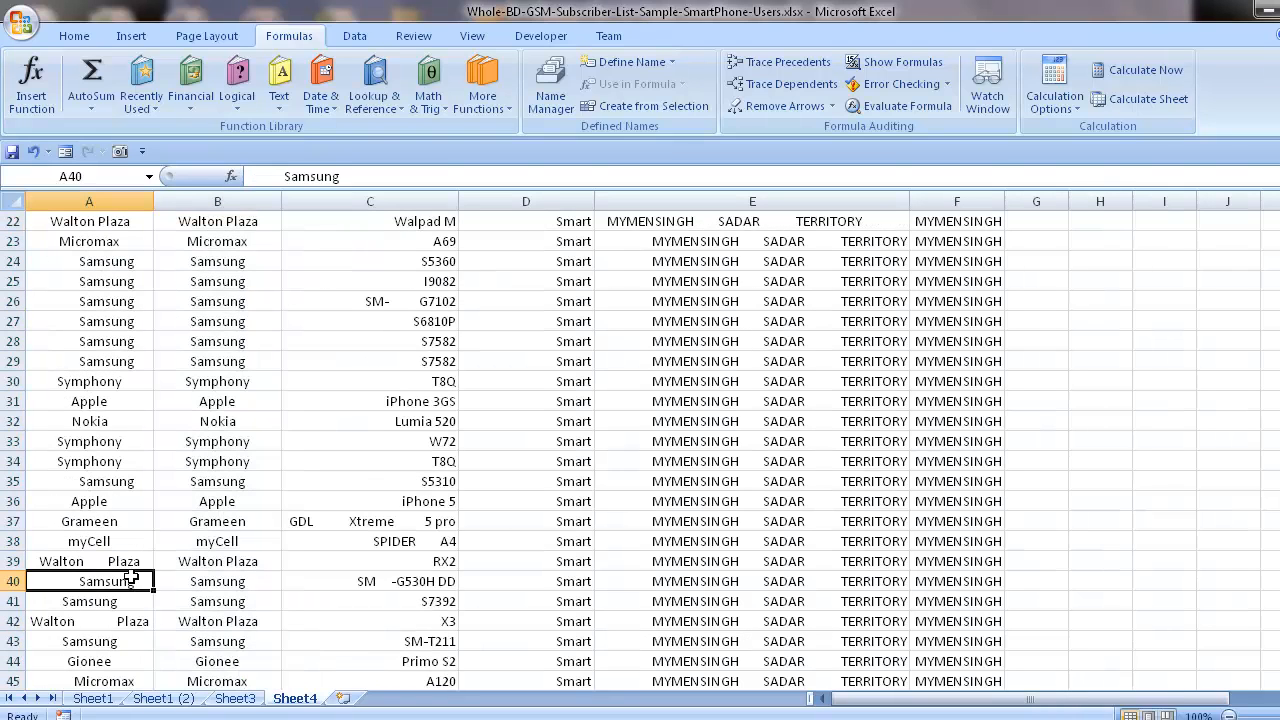
click(231, 560)
click(90, 565)
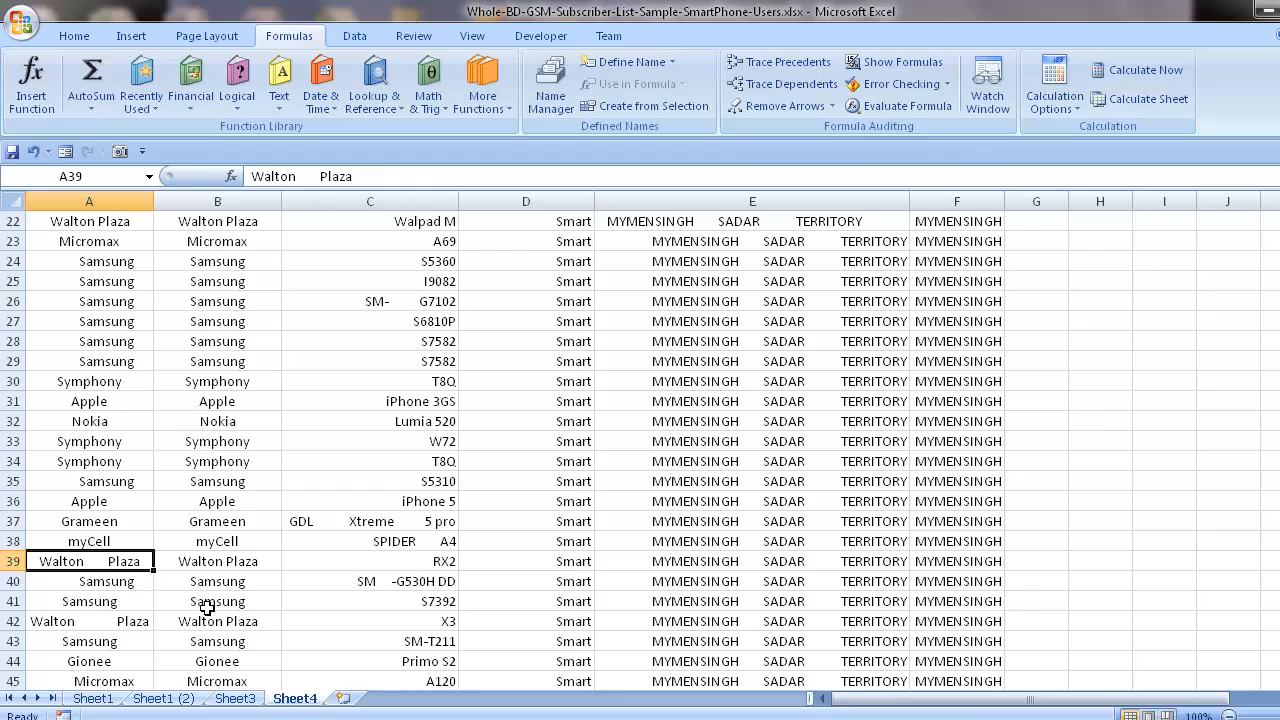
scroll(207, 607, up, 1)
scroll(214, 636, down, 8)
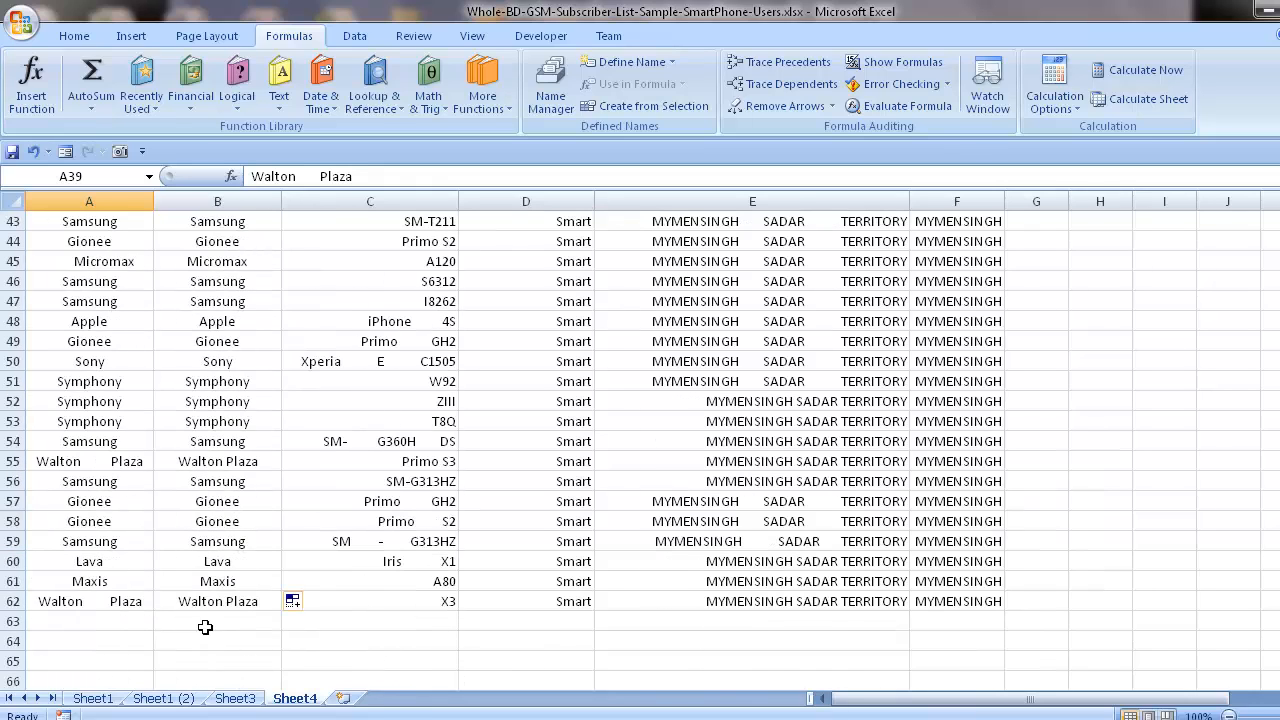
scroll(205, 627, up, 14)
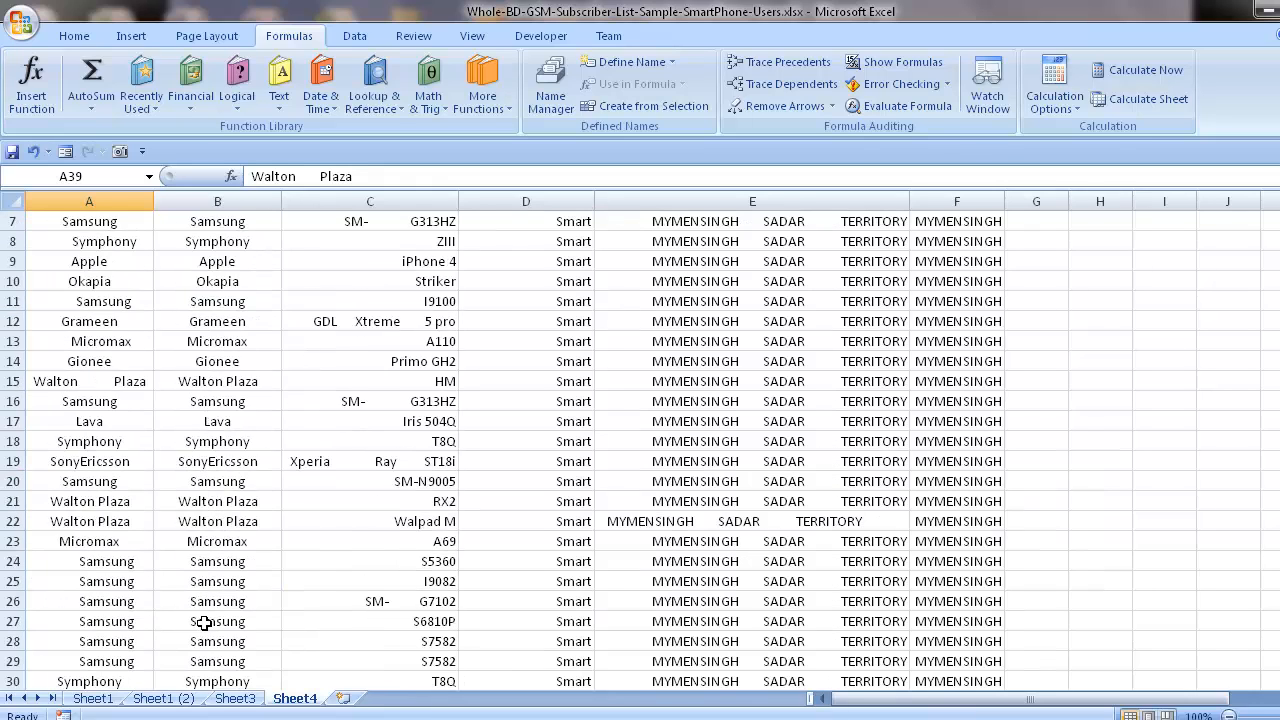
Copy the trimmed brand names in B2:B62.
click(219, 201)
click(210, 248)
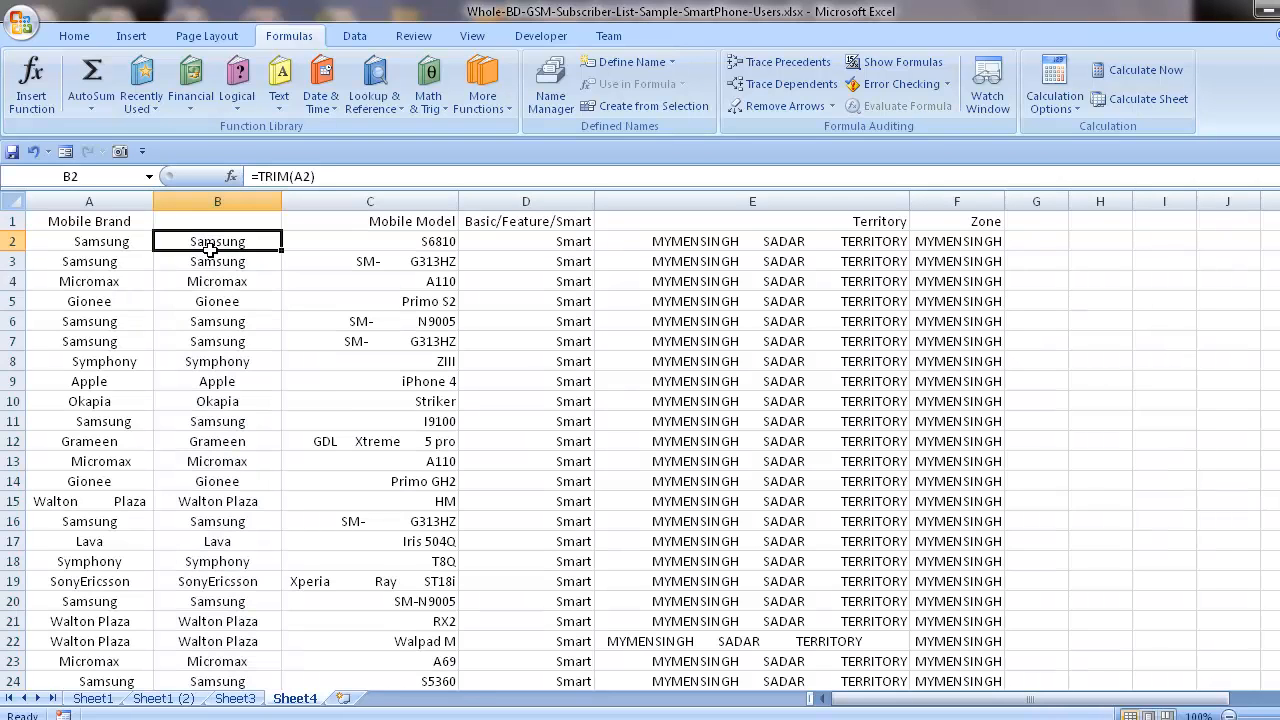
drag(210, 249, 210, 278)
key(ctrl+shift+Down)
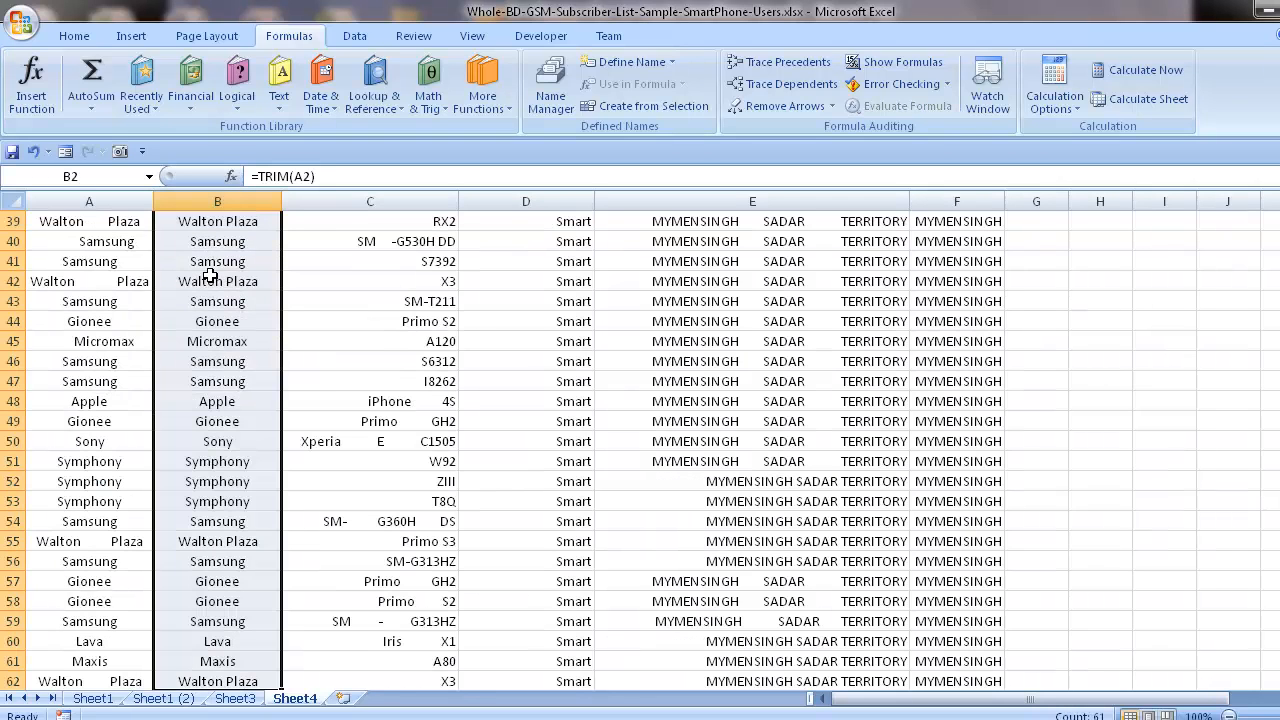
key(ctrl+c)
scroll(245, 350, up, 13)
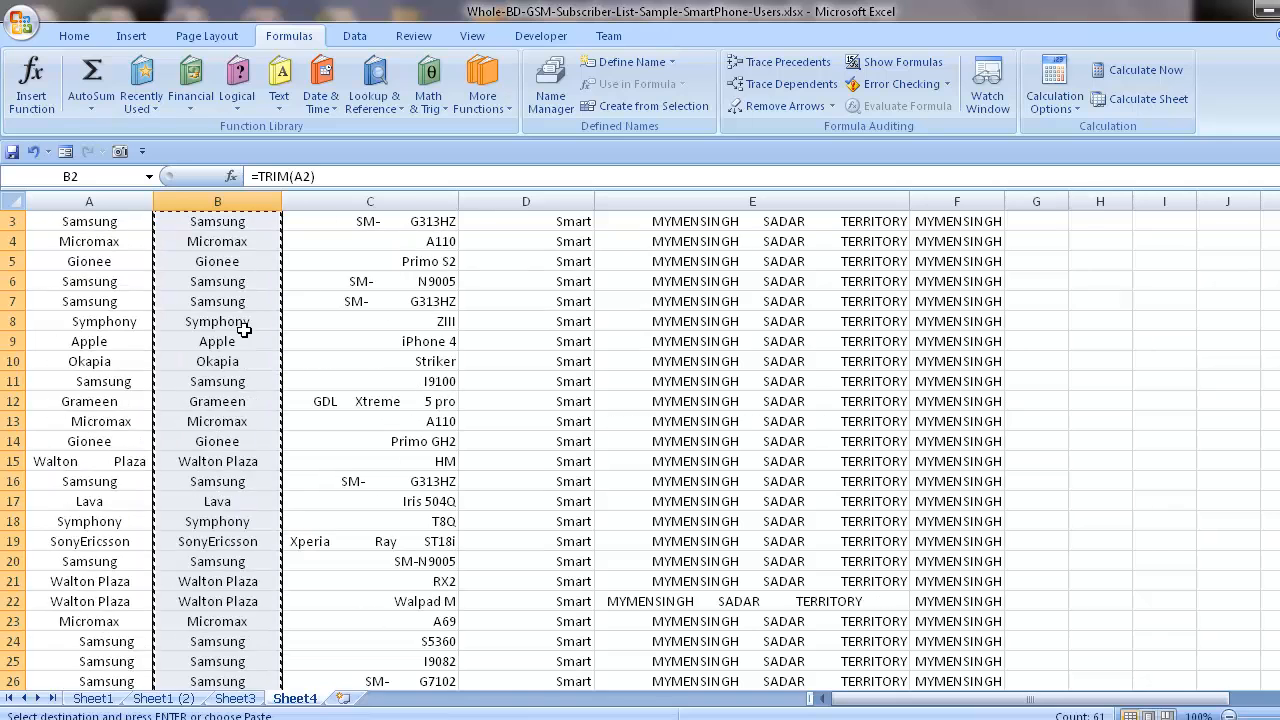
Paste the copied trimmed brand names as values only over the Mobile Brand entries, starting at A2.
right_click(72, 245)
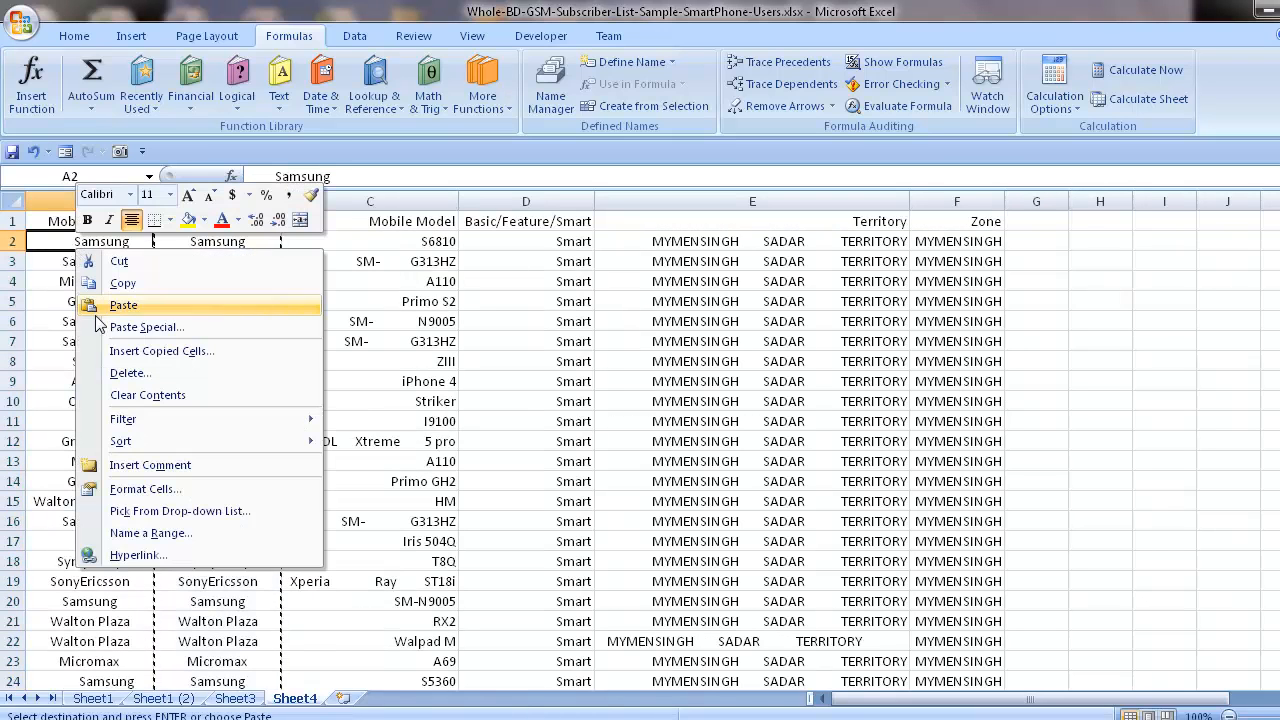
click(104, 327)
click(48, 250)
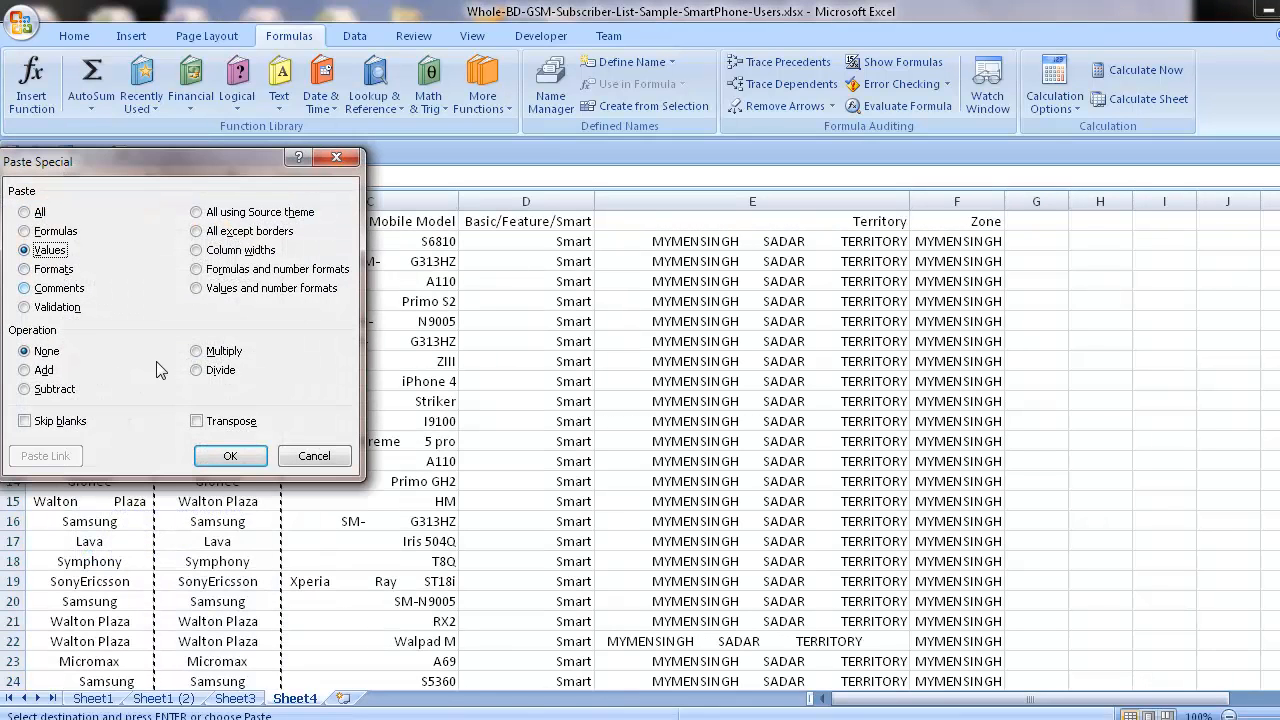
click(230, 456)
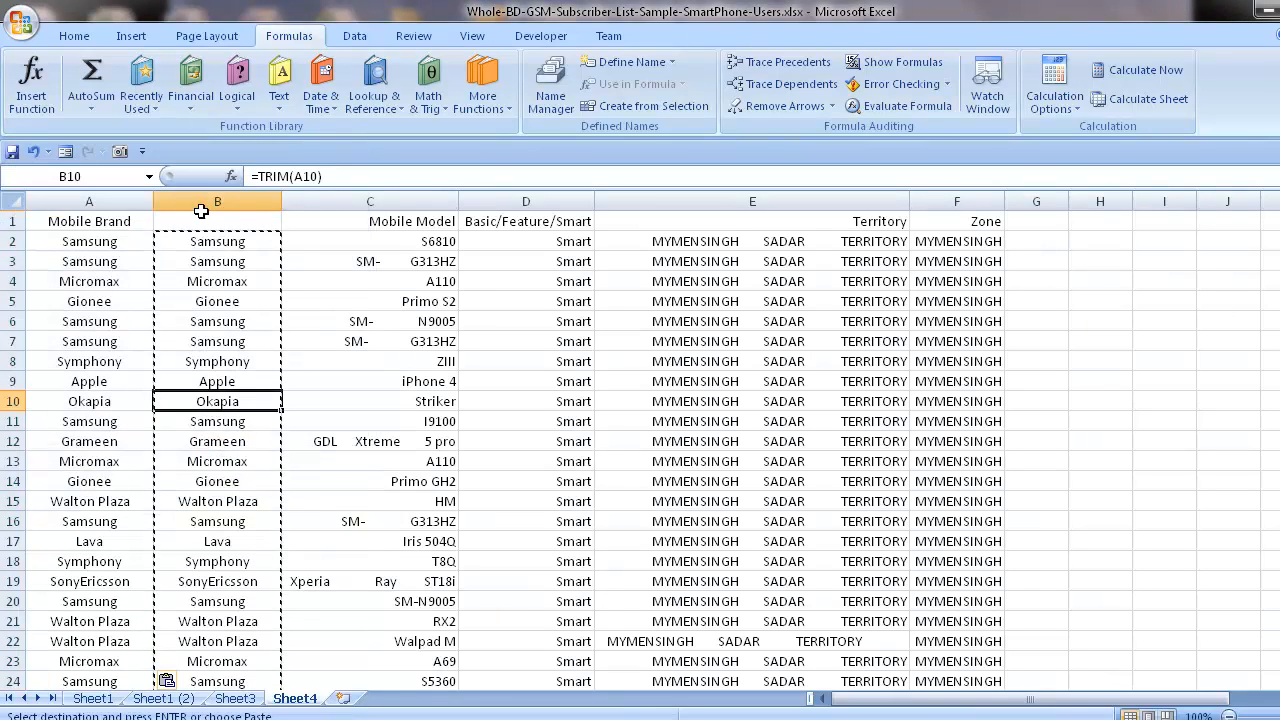
Delete helper column B holding the TRIM formulas for the brand names.
click(201, 201)
key(ctrl+minus)
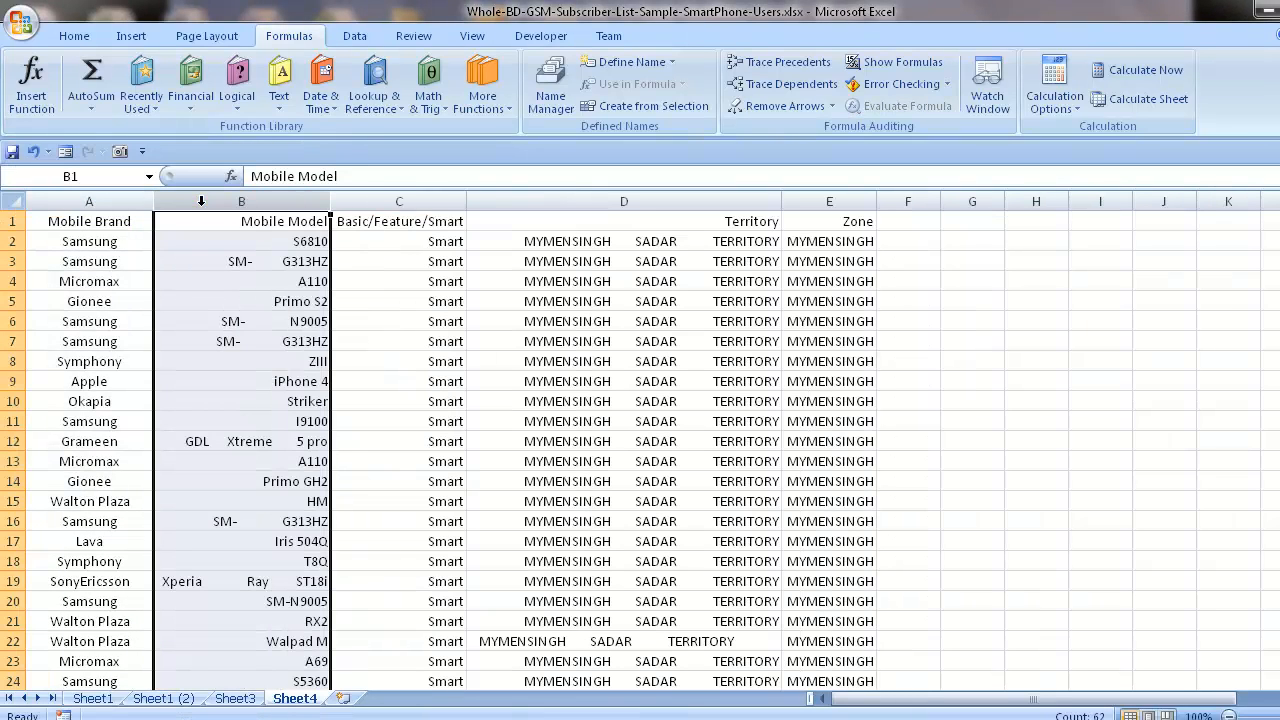
click(246, 342)
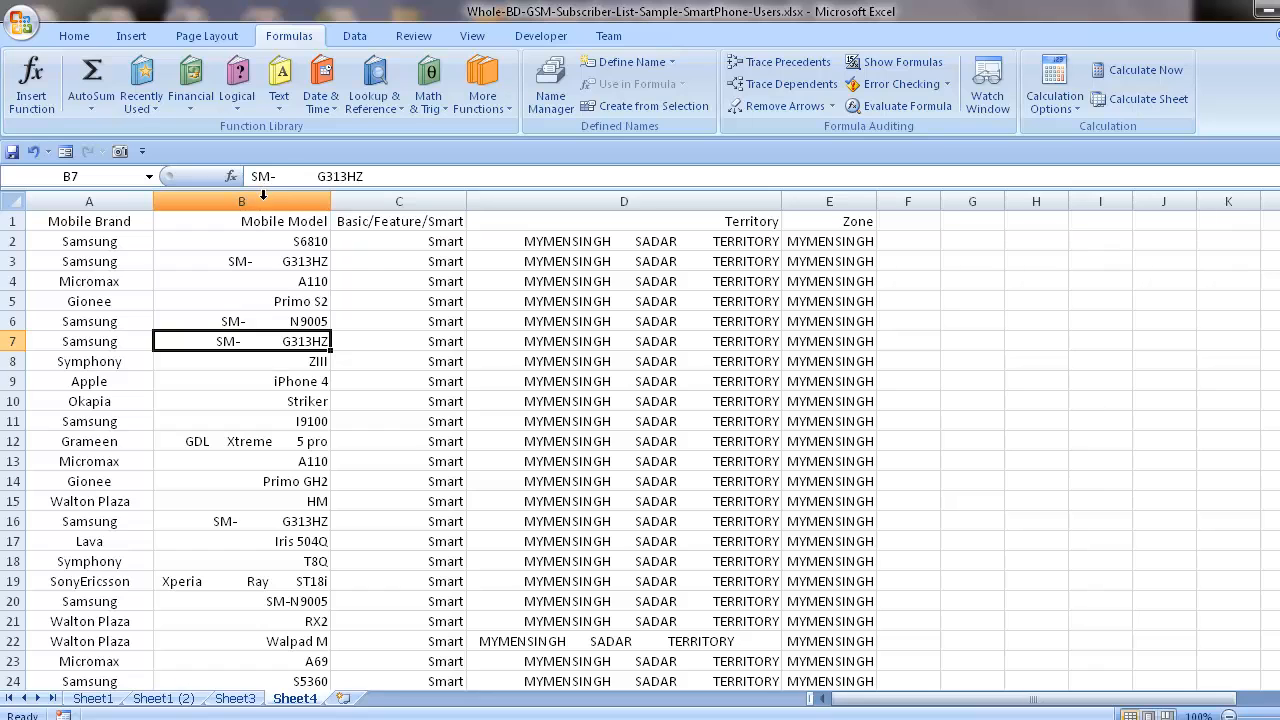
Insert an empty column between Mobile Model and Basic/Feature/Smart.
click(263, 196)
click(400, 196)
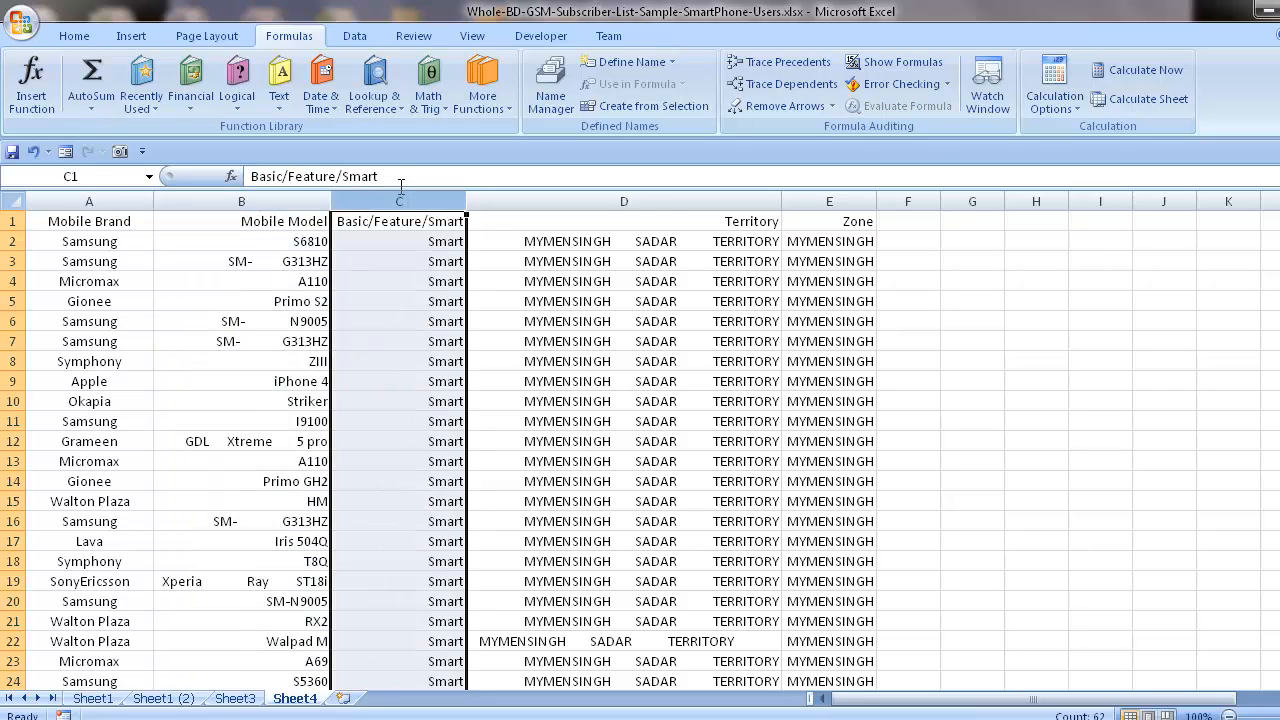
key(ctrl+shift+plus)
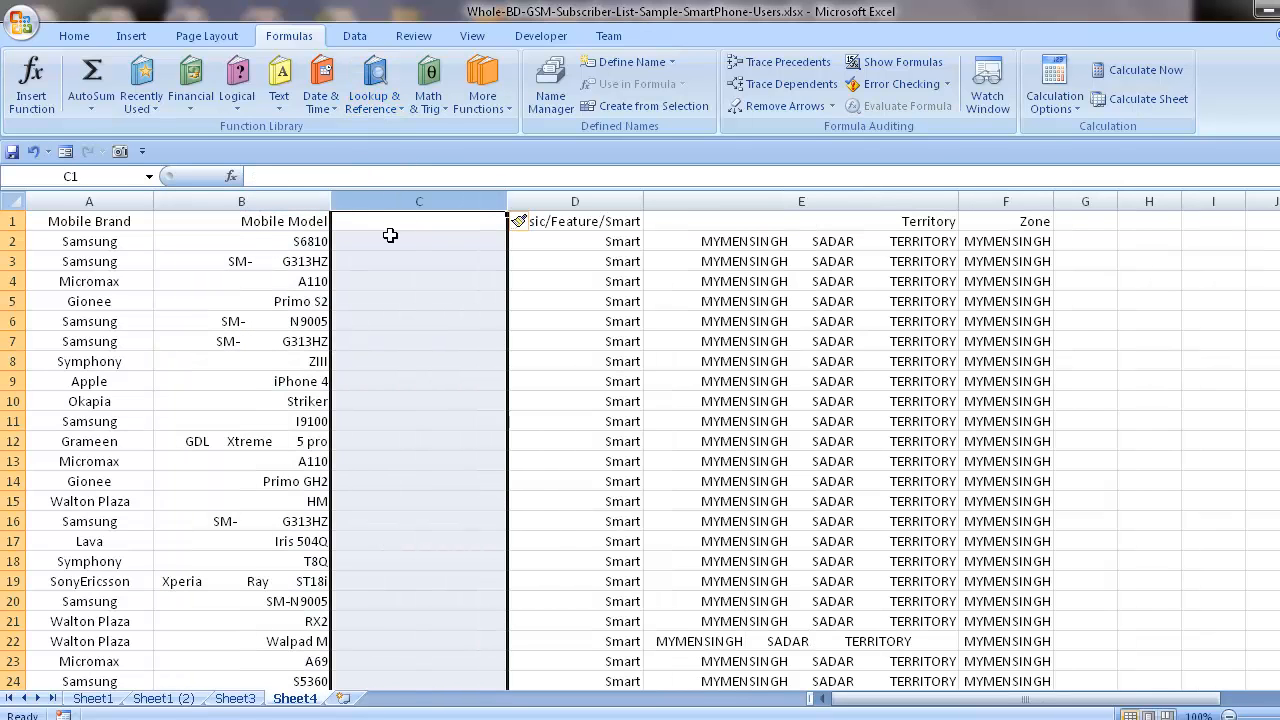
Enter the formula =TRIM(B2) in cell C2 to clean the first mobile model.
click(390, 235)
text(=trim)
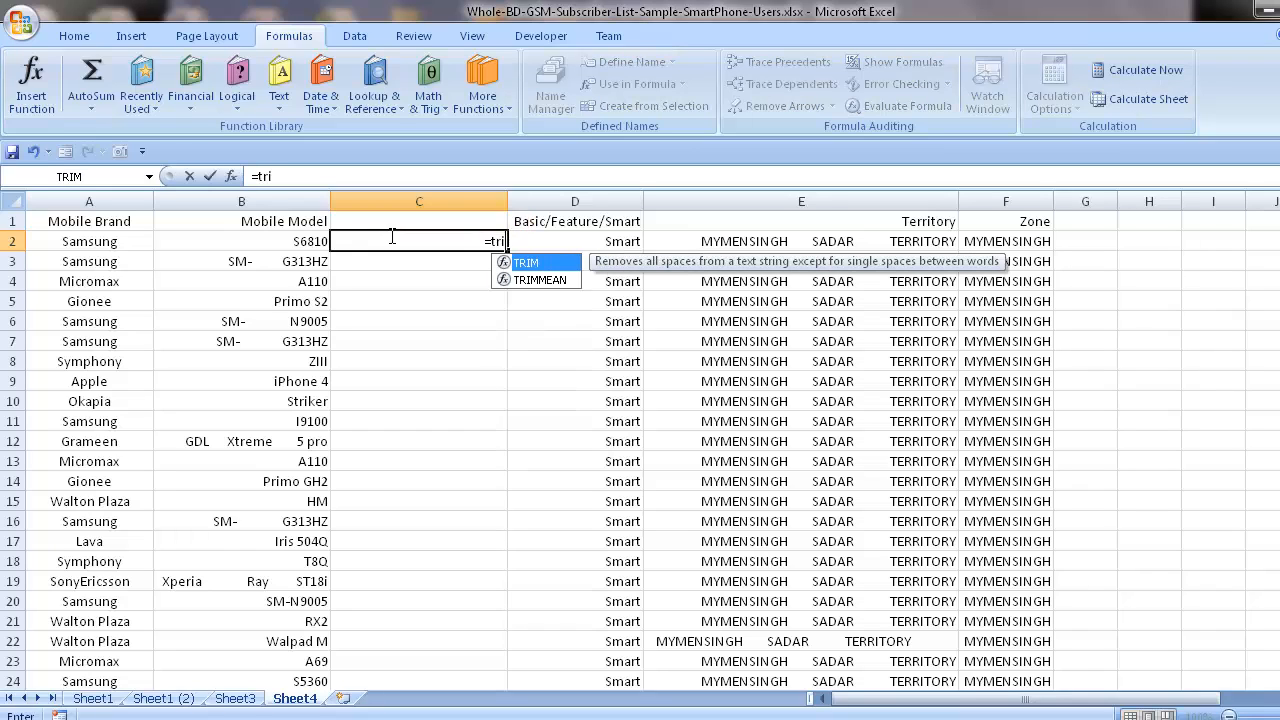
double_click(508, 262)
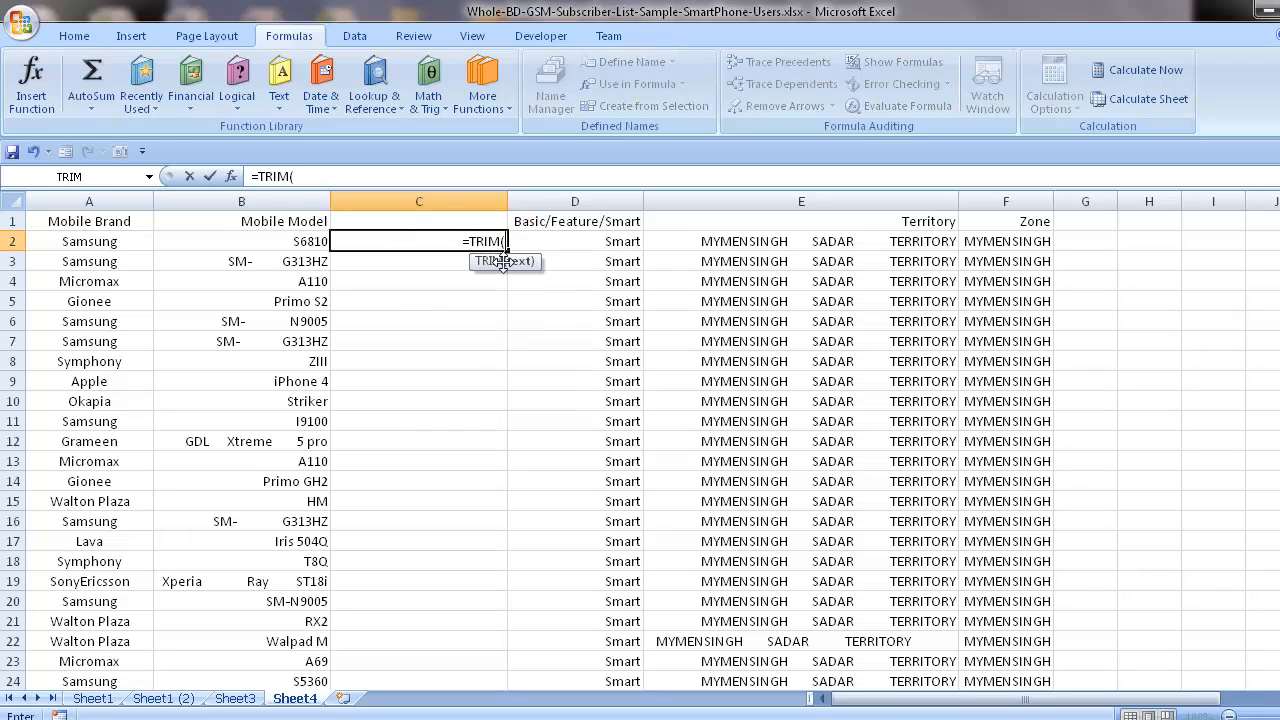
click(310, 241)
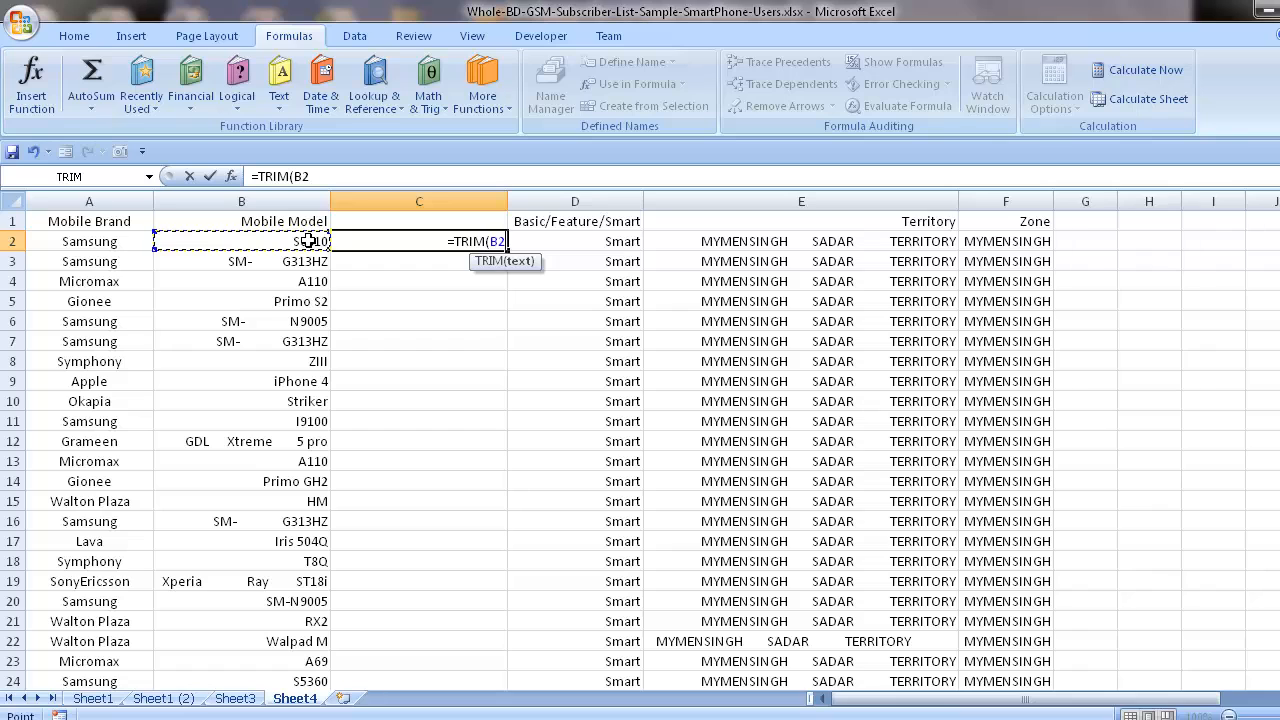
text())
key(Return)
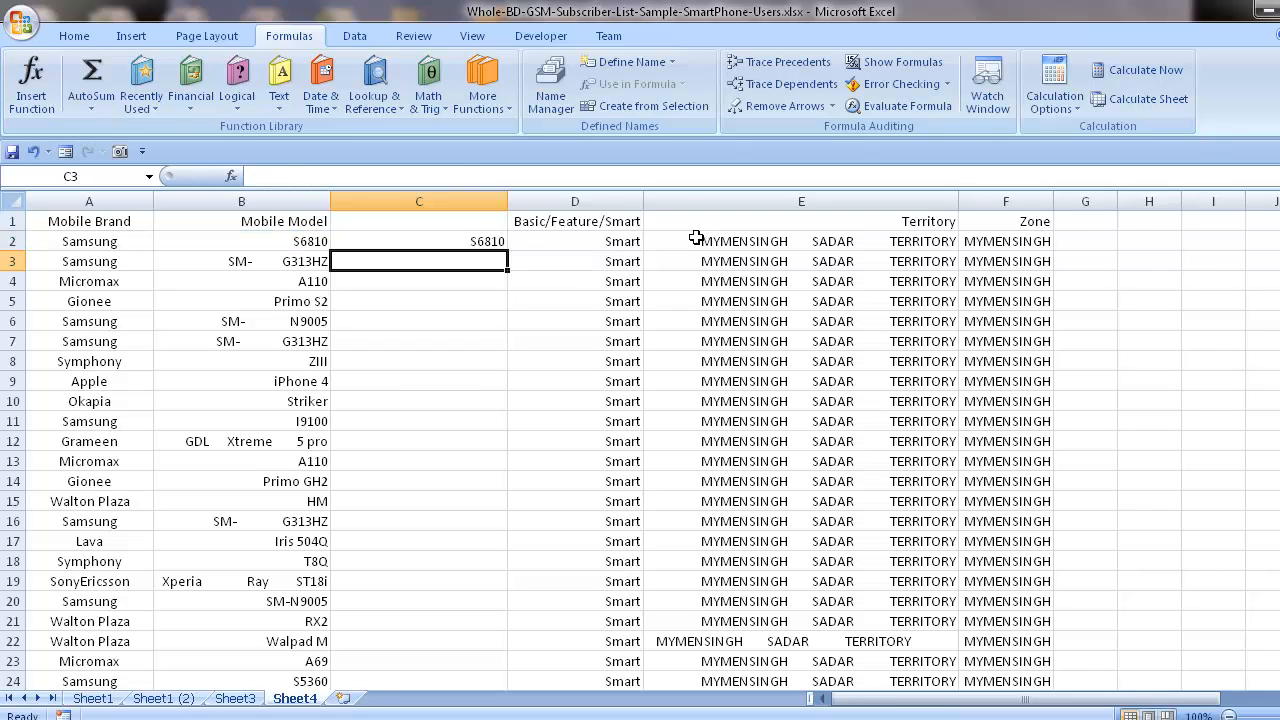
Fill the TRIM formula from C2 down to the last data row, C62.
click(489, 241)
drag(509, 254, 458, 660)
scroll(458, 585, up, 13)
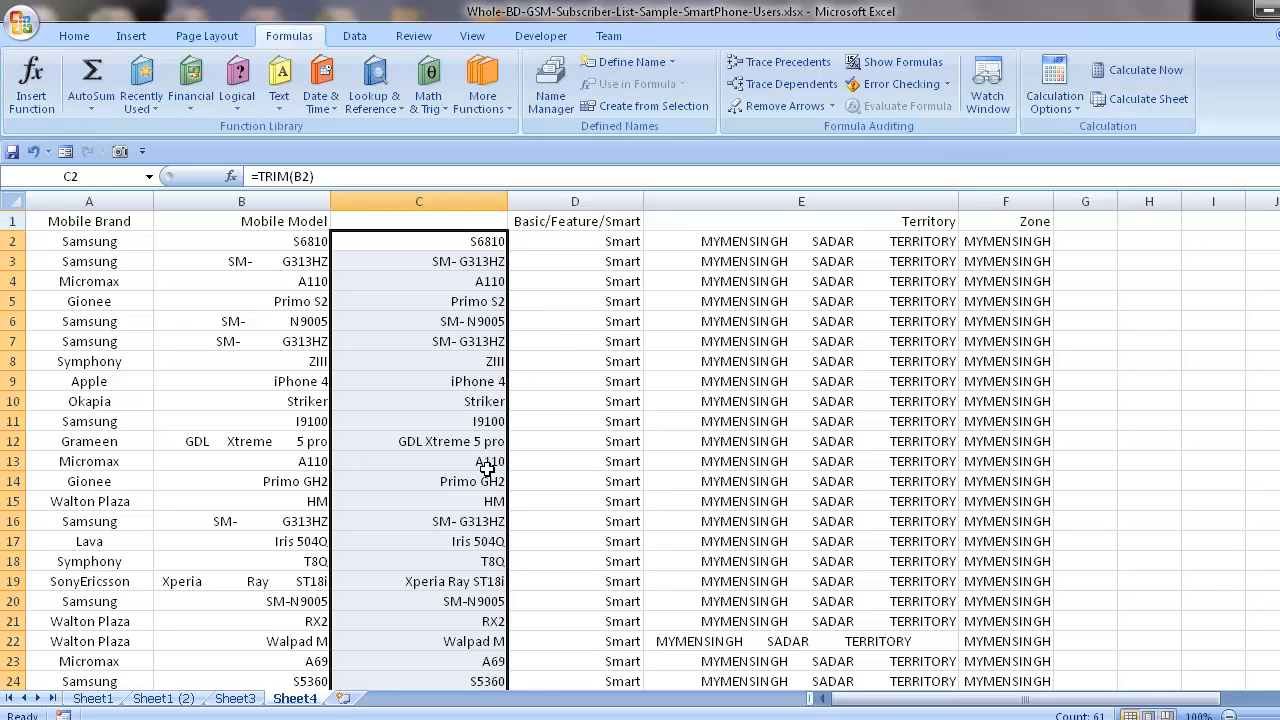
Copy the trimmed models in C2:C62 and paste them as values only over the Mobile Model entries from B2.
key(ctrl+c)
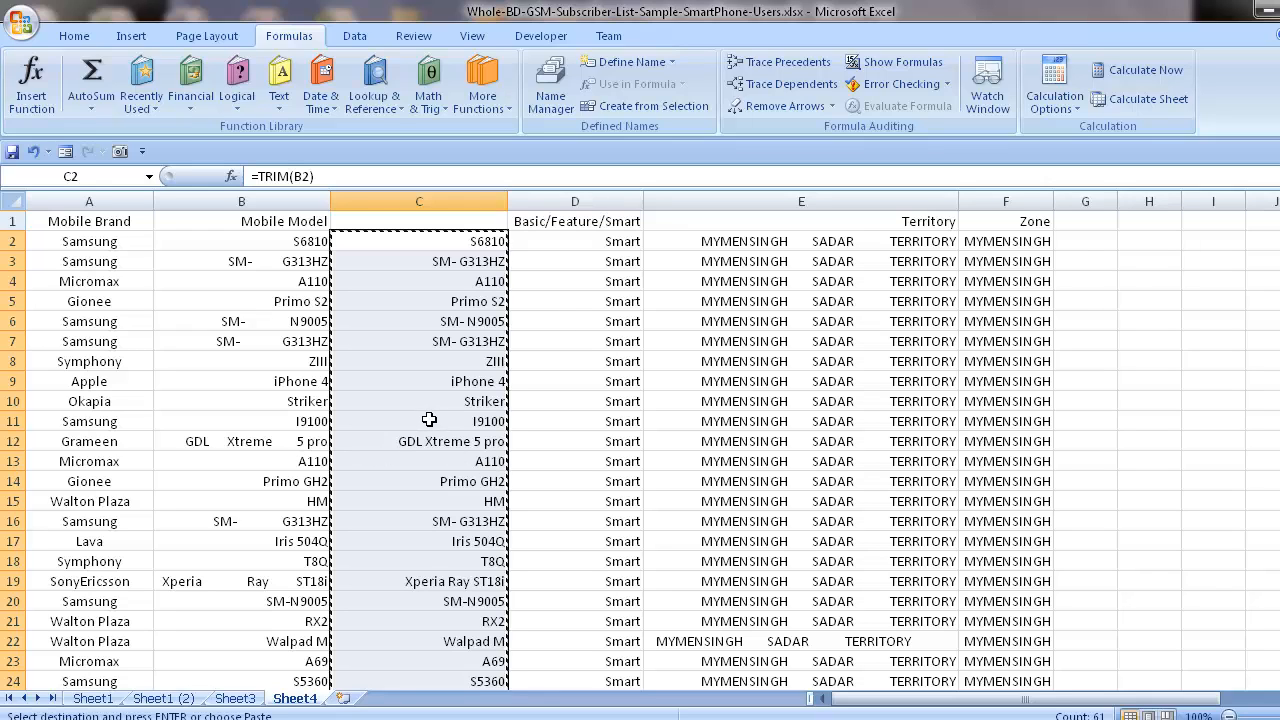
click(251, 241)
right_click(253, 243)
click(308, 320)
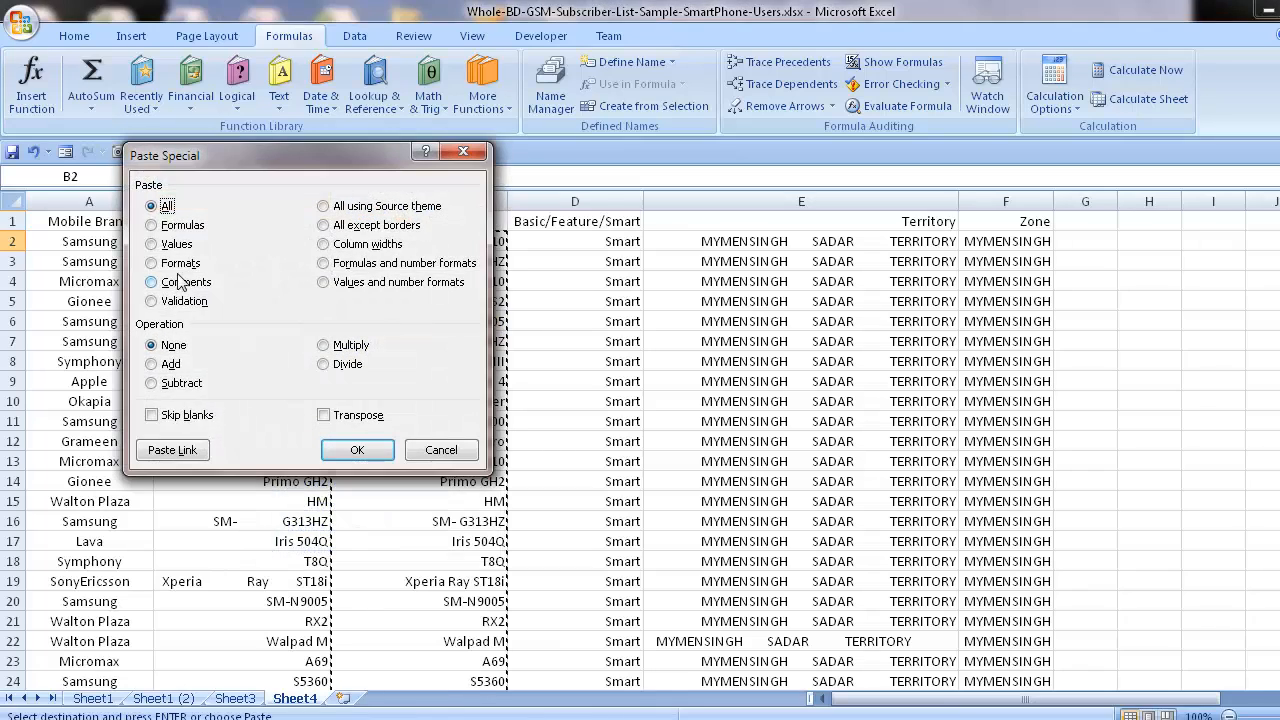
click(172, 245)
click(365, 452)
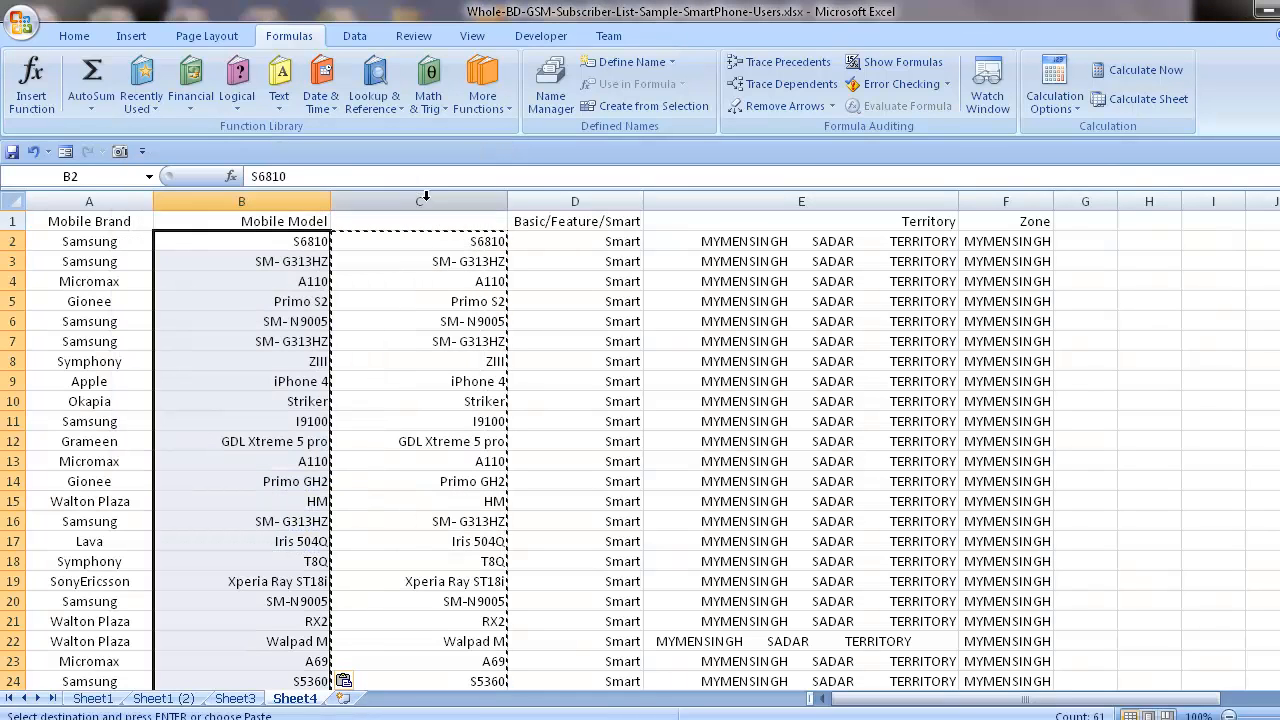
Center the cleaned model names in column B and delete helper column C.
click(74, 36)
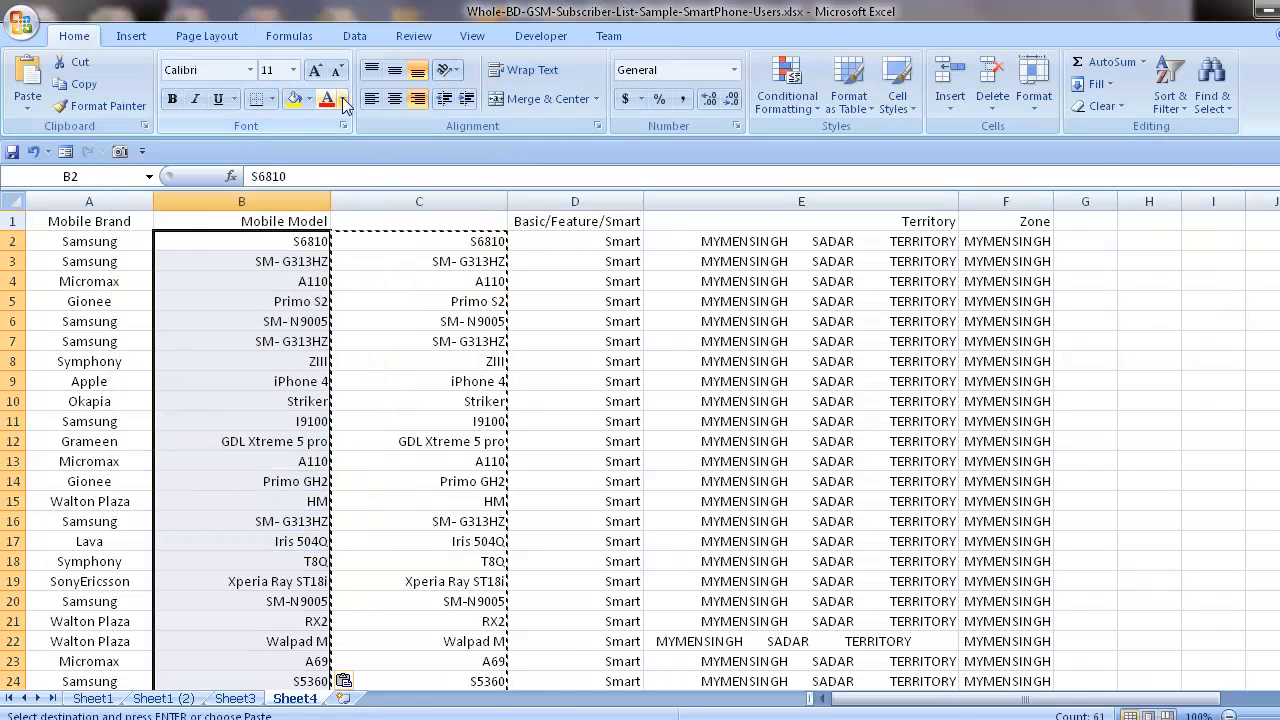
click(392, 102)
click(391, 201)
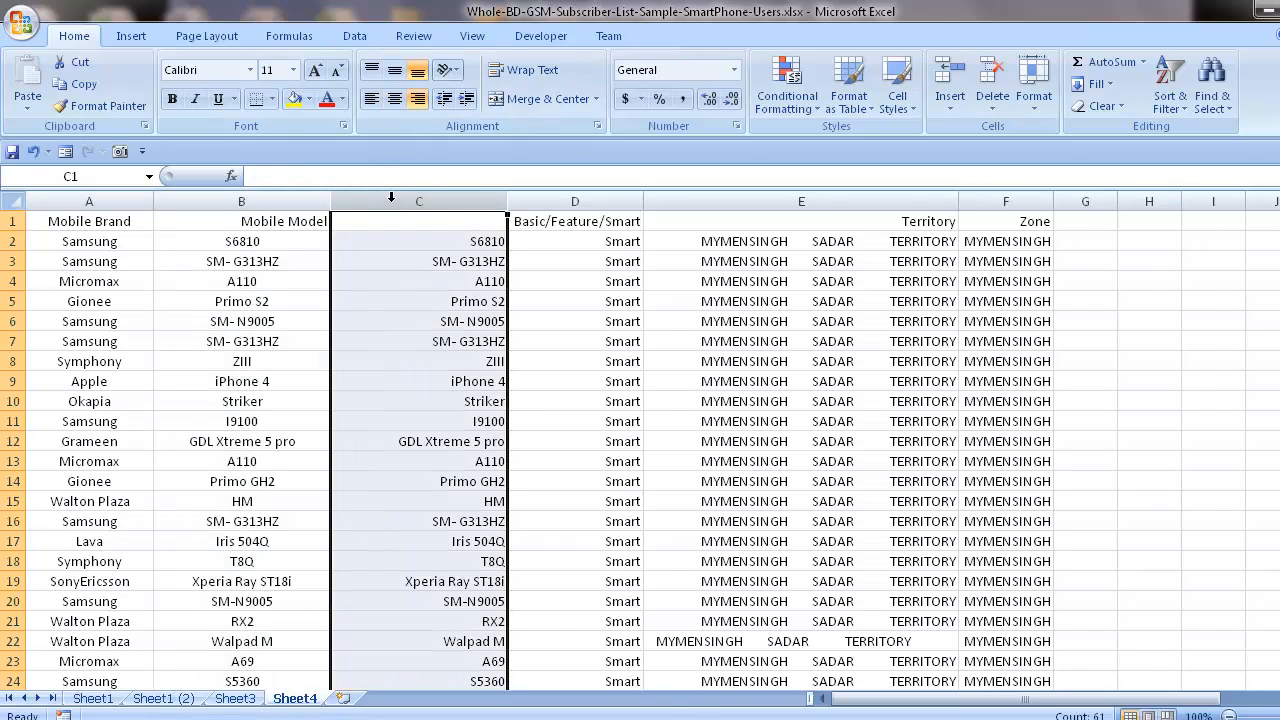
key(ctrl+minus)
click(549, 381)
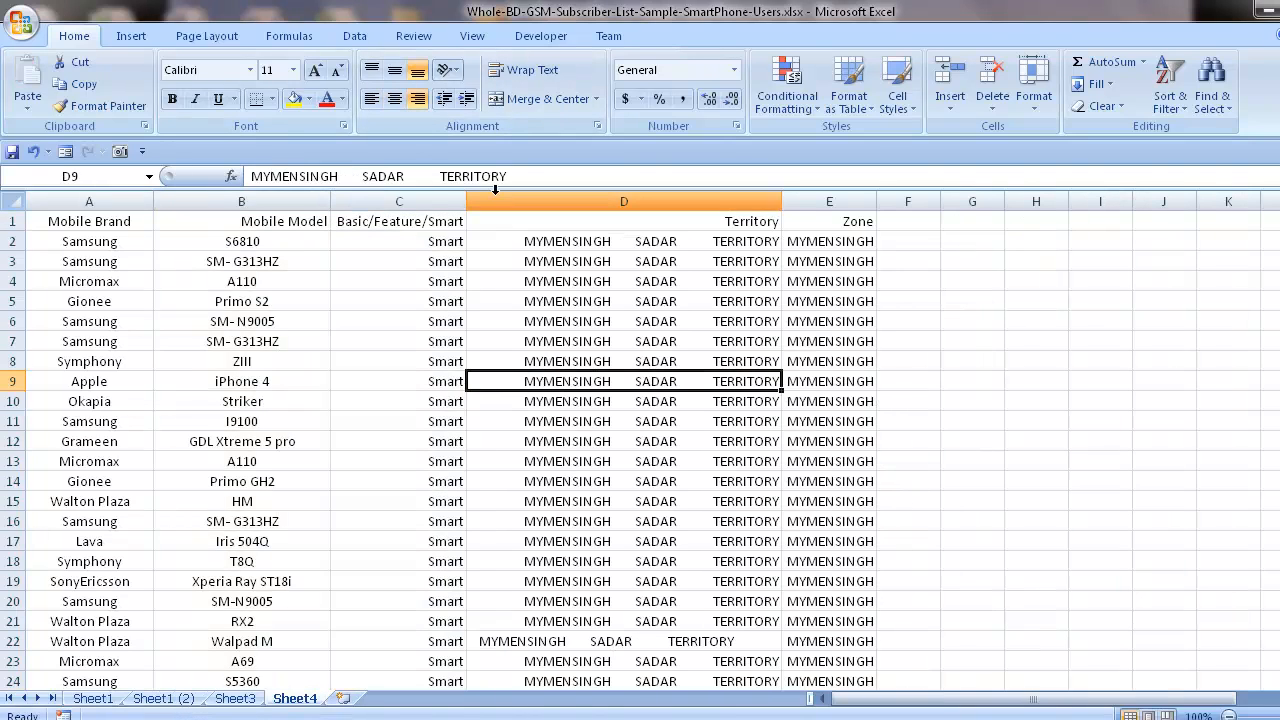
click(513, 196)
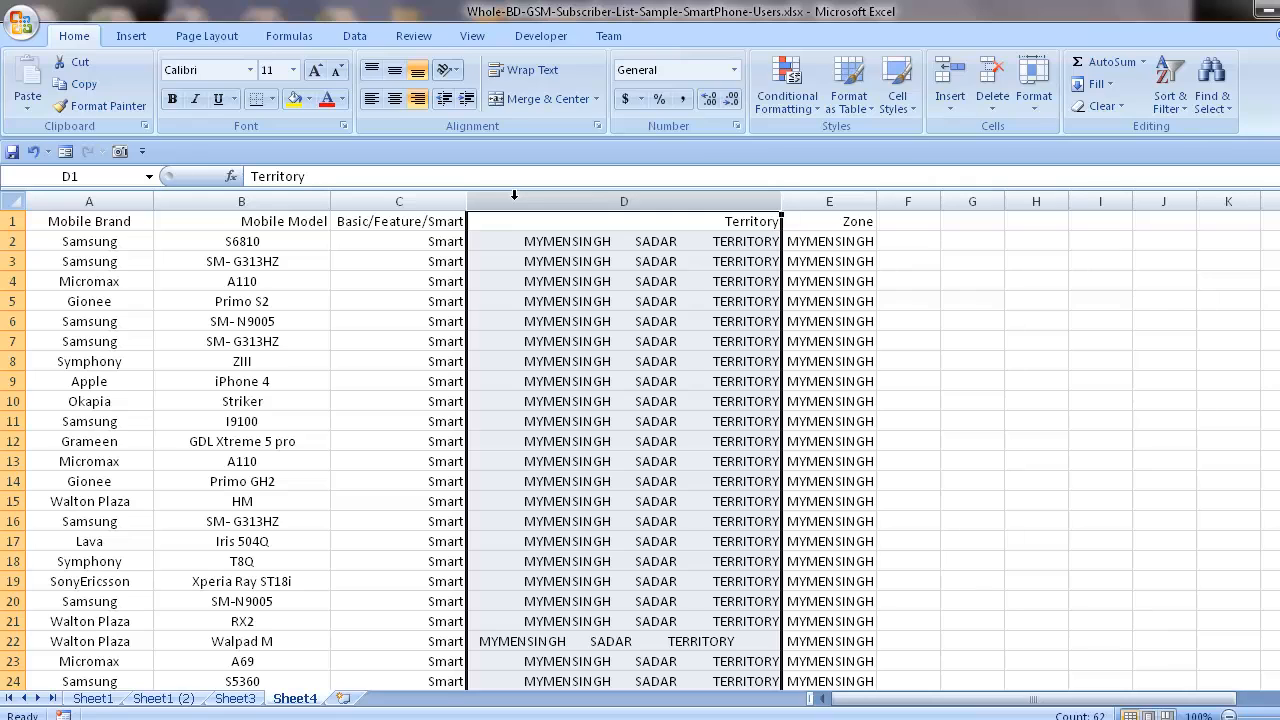
click(203, 341)
drag(95, 226, 387, 226)
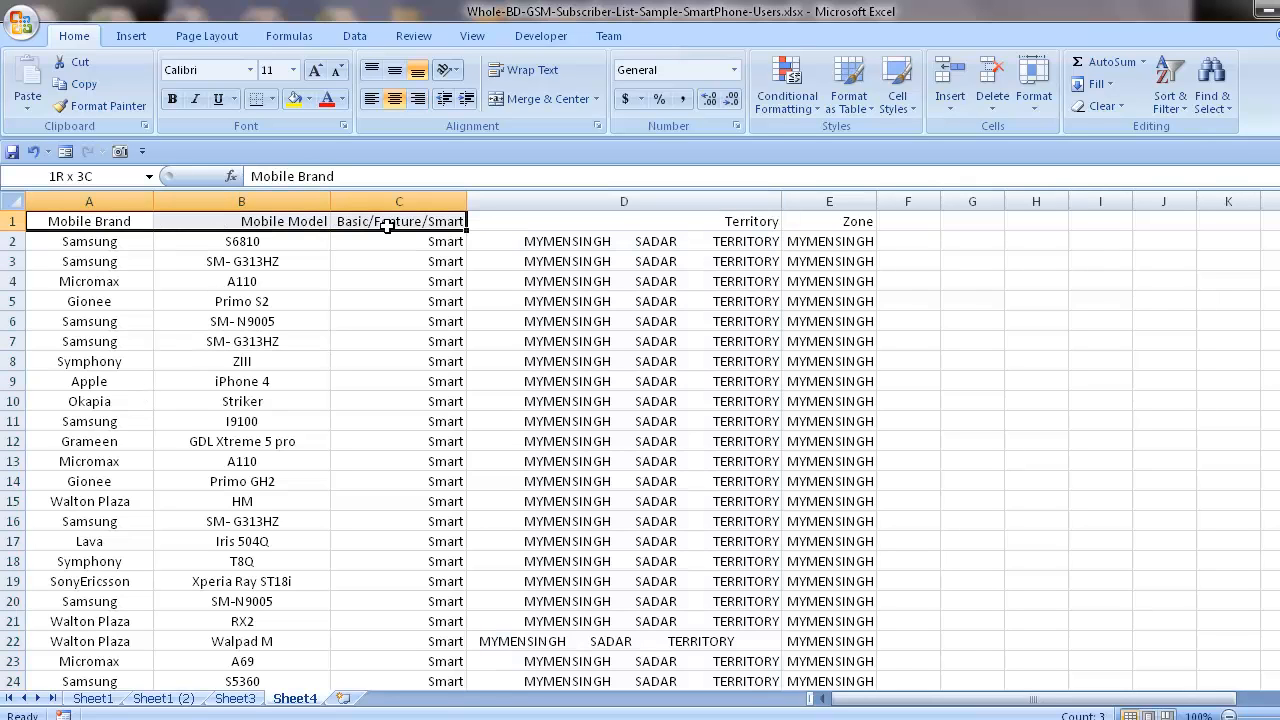
click(252, 385)
Center-align the entire Mobile Model column, including its header.
click(247, 193)
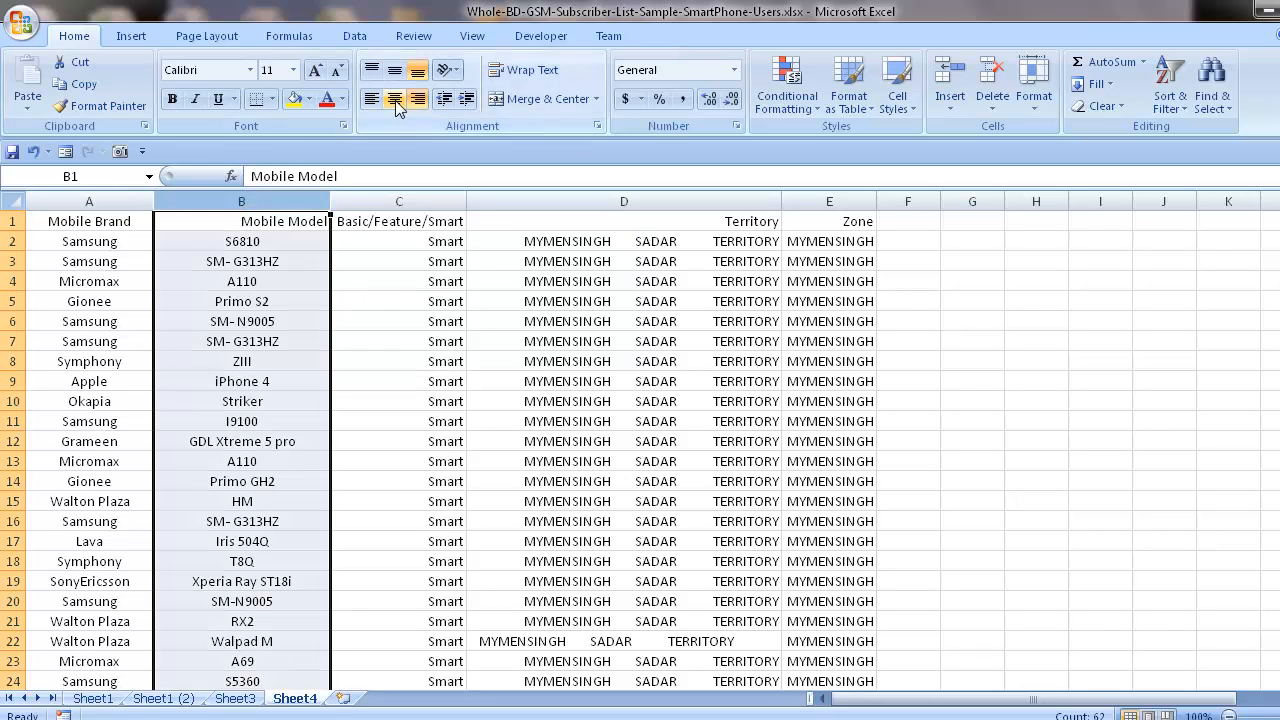
click(396, 103)
click(397, 105)
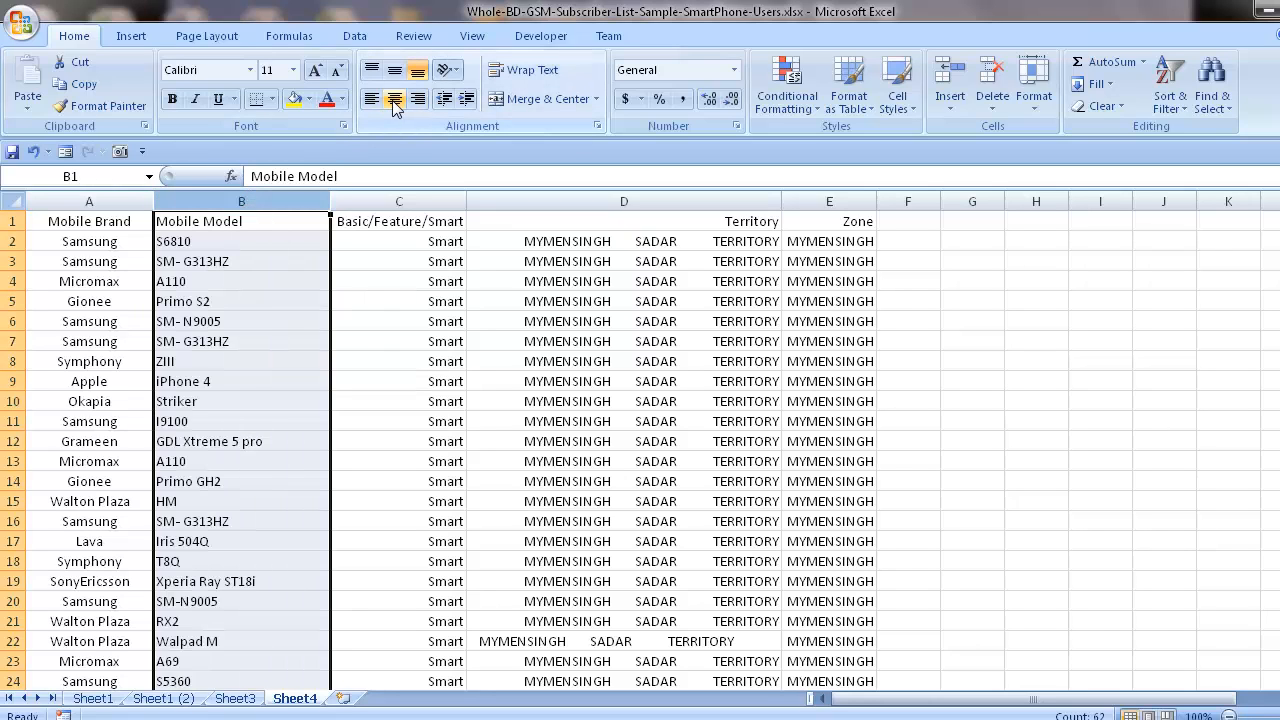
click(396, 103)
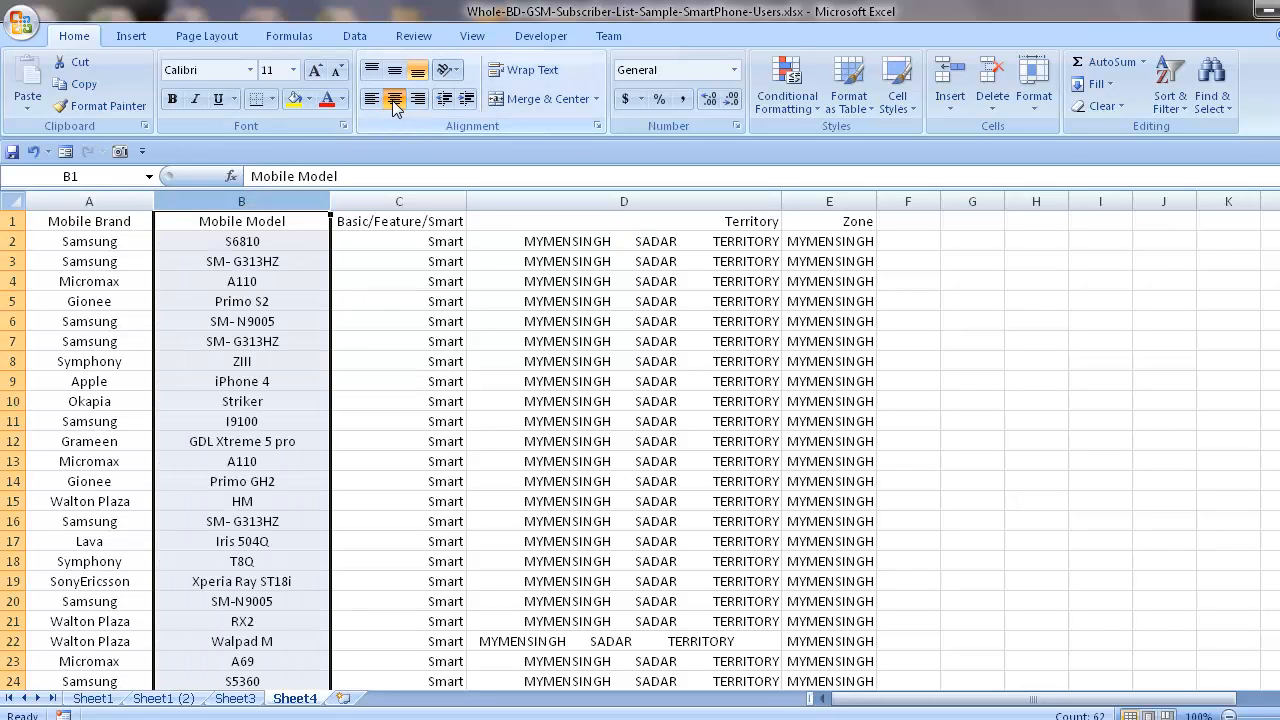
Insert an empty column between Basic/Feature/Smart and Territory.
click(450, 362)
click(514, 195)
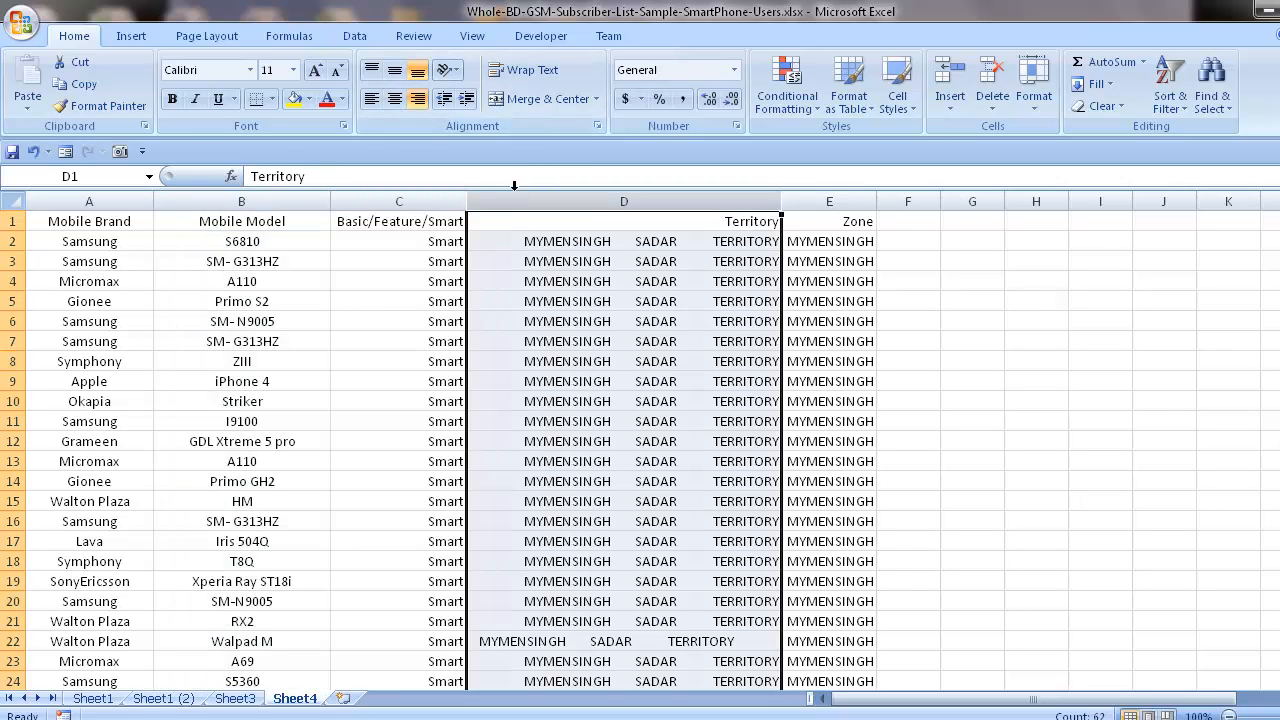
key(ctrl+plus)
Enter the formula =TRIM(C2) in cell D2, removing any stray character after the closing parenthesis.
click(520, 236)
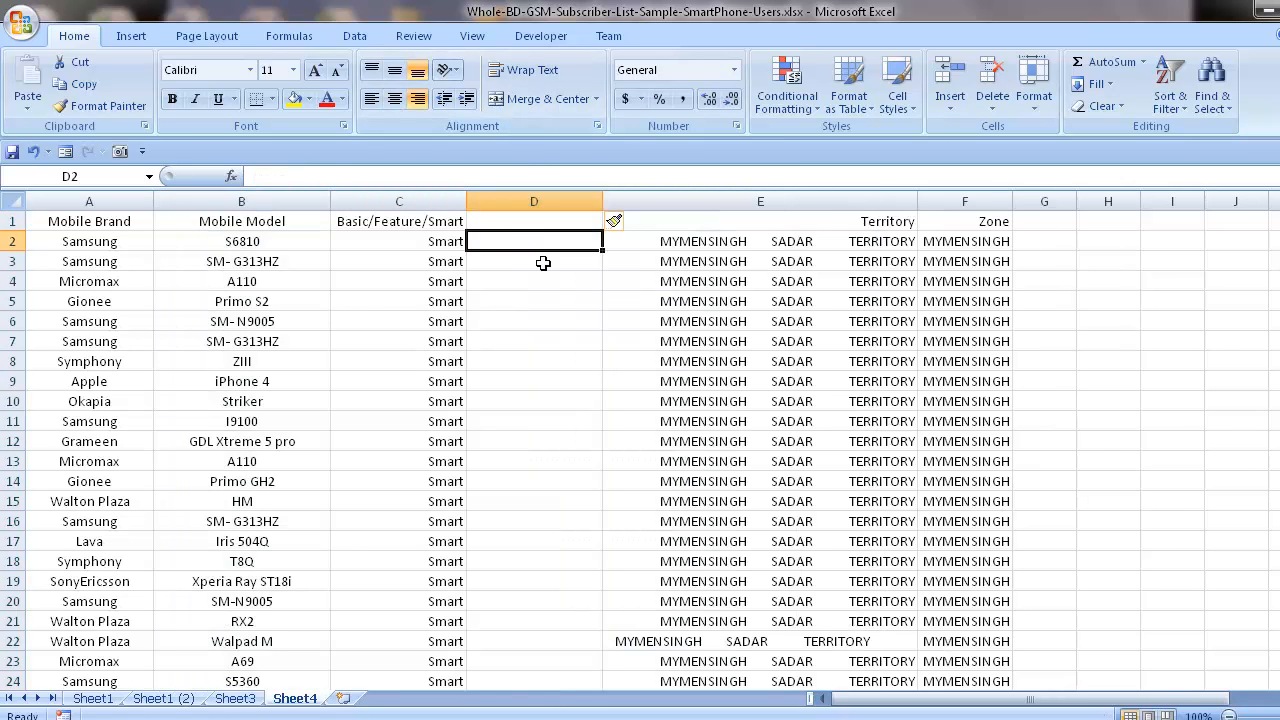
text(=trim)
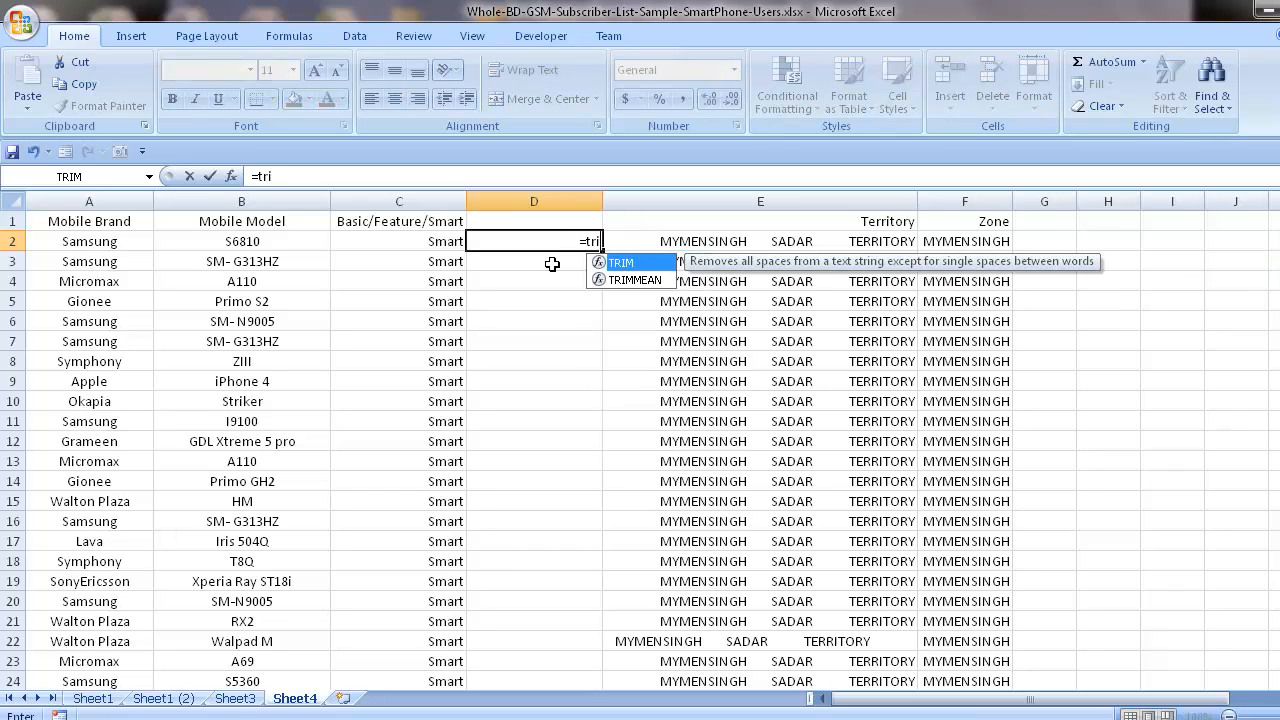
double_click(610, 262)
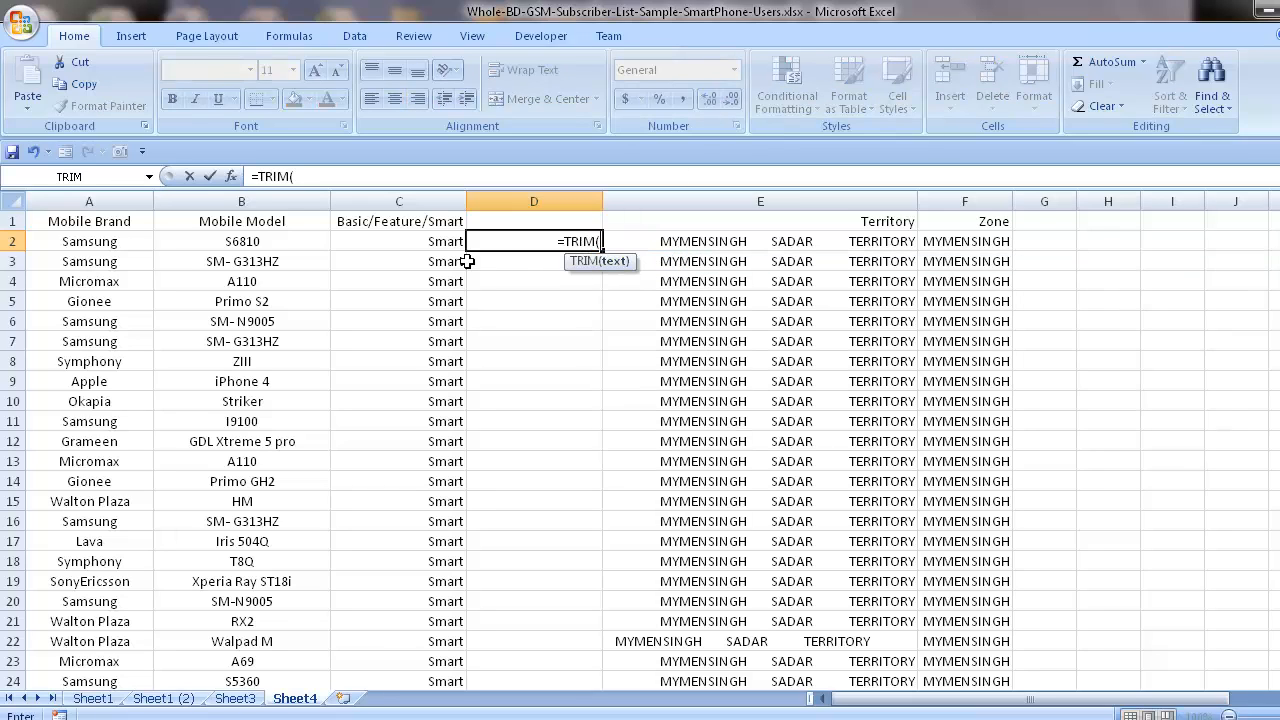
click(440, 245)
text())
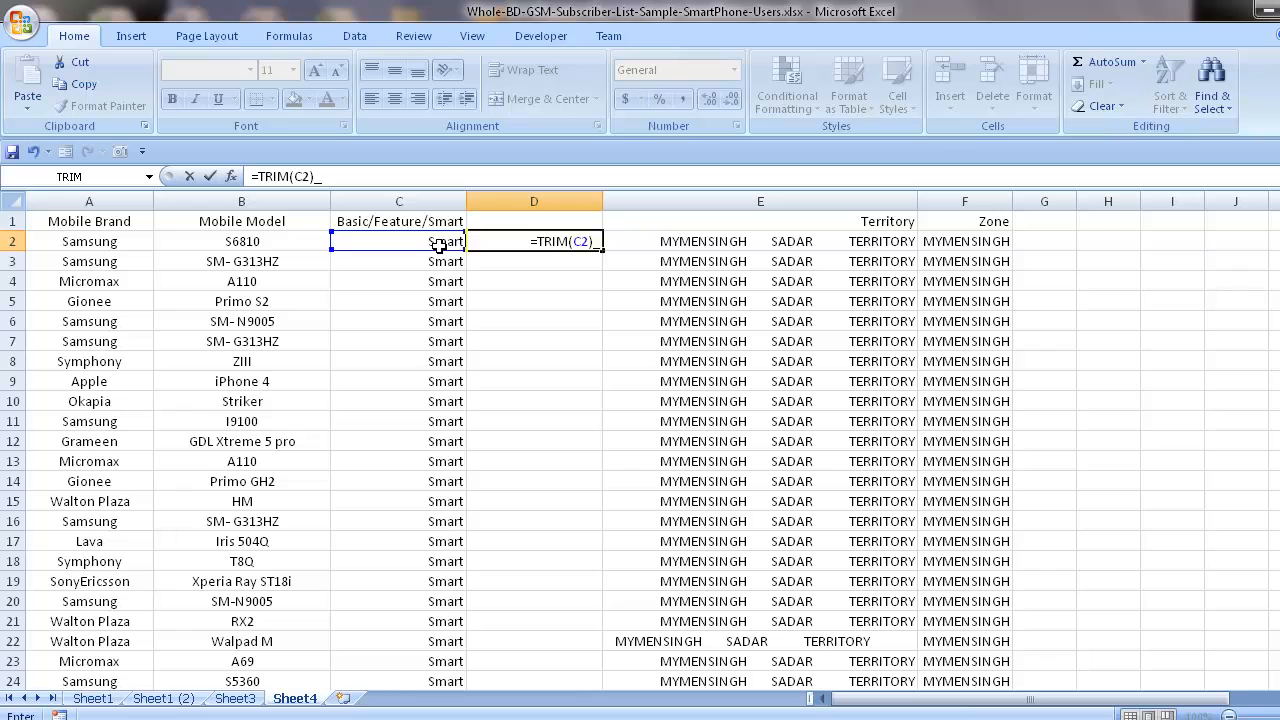
text(_)
key(Return)
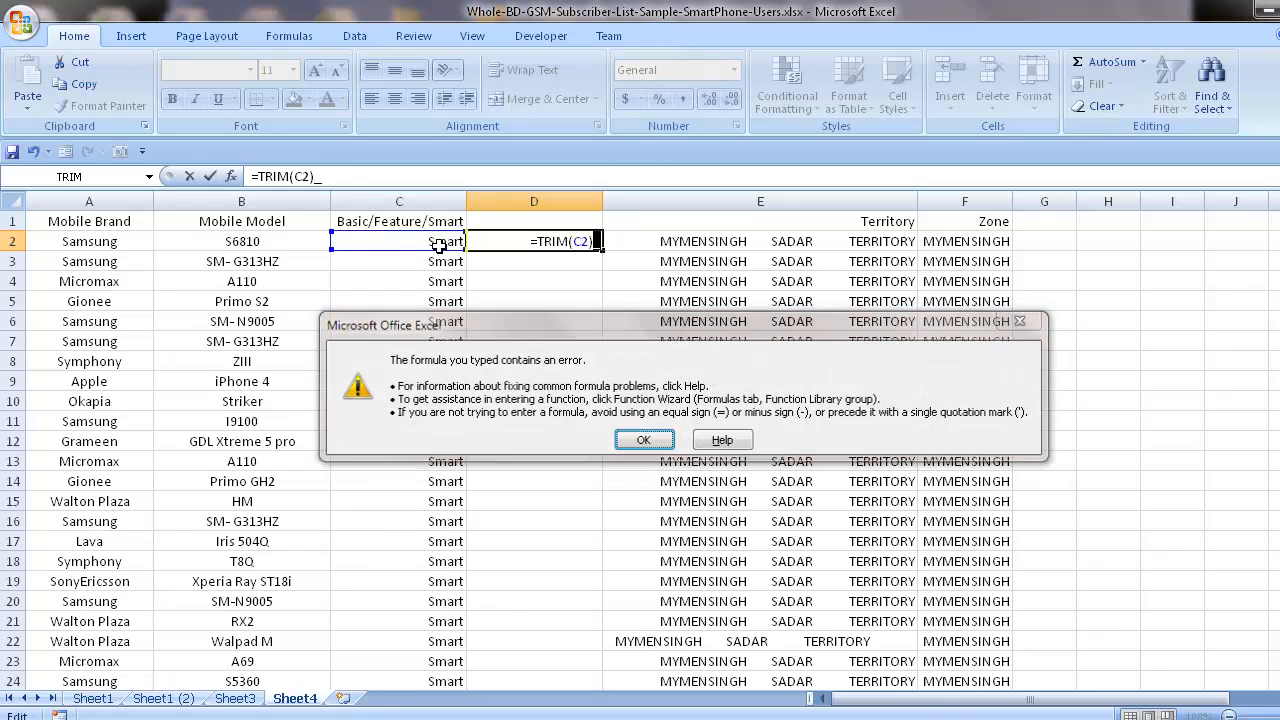
key(Return)
key(BackSpace)
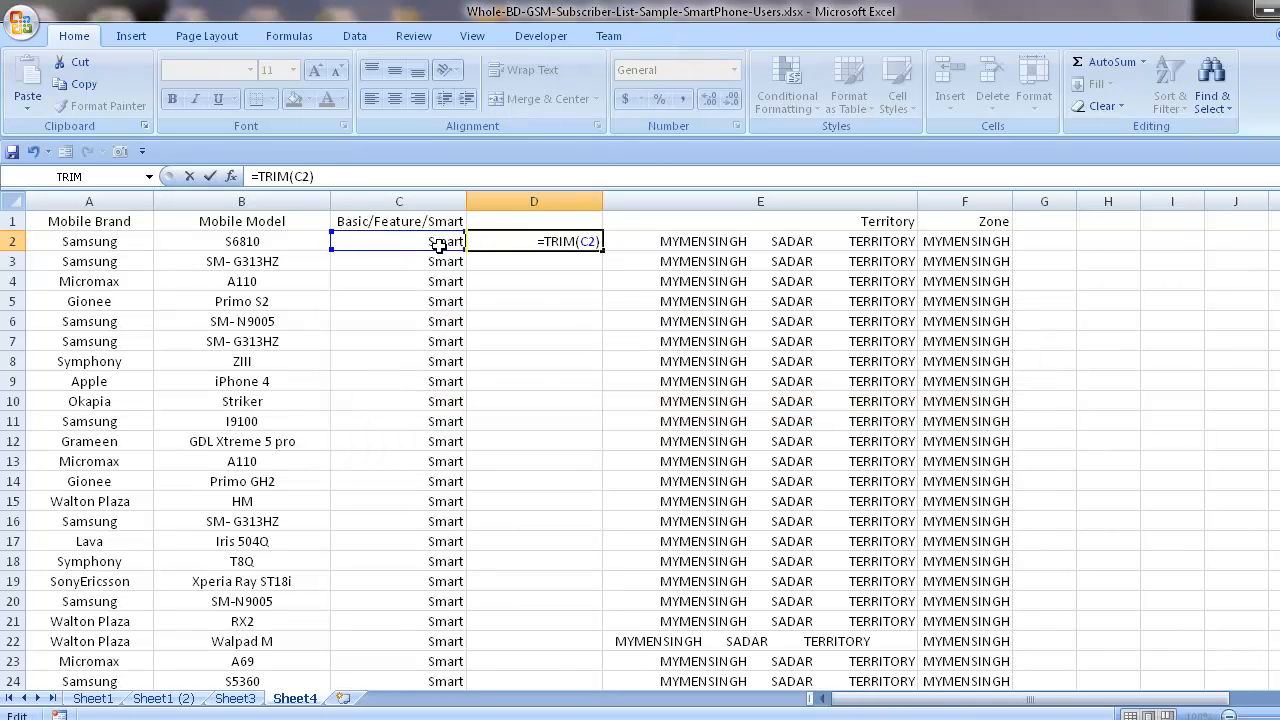
key(Return)
Fill the TRIM formula from D2 down to the last data row, D62.
click(586, 248)
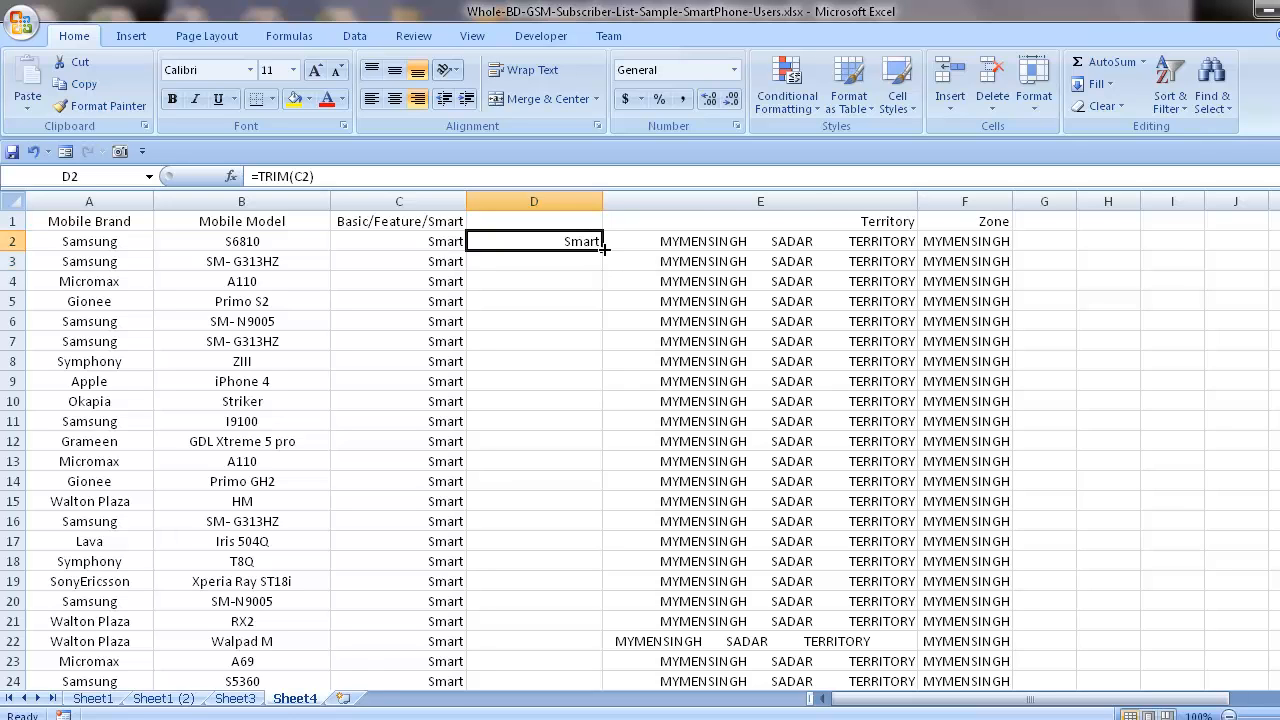
drag(603, 249, 532, 669)
scroll(525, 500, up, 13)
scroll(525, 498, down, 4)
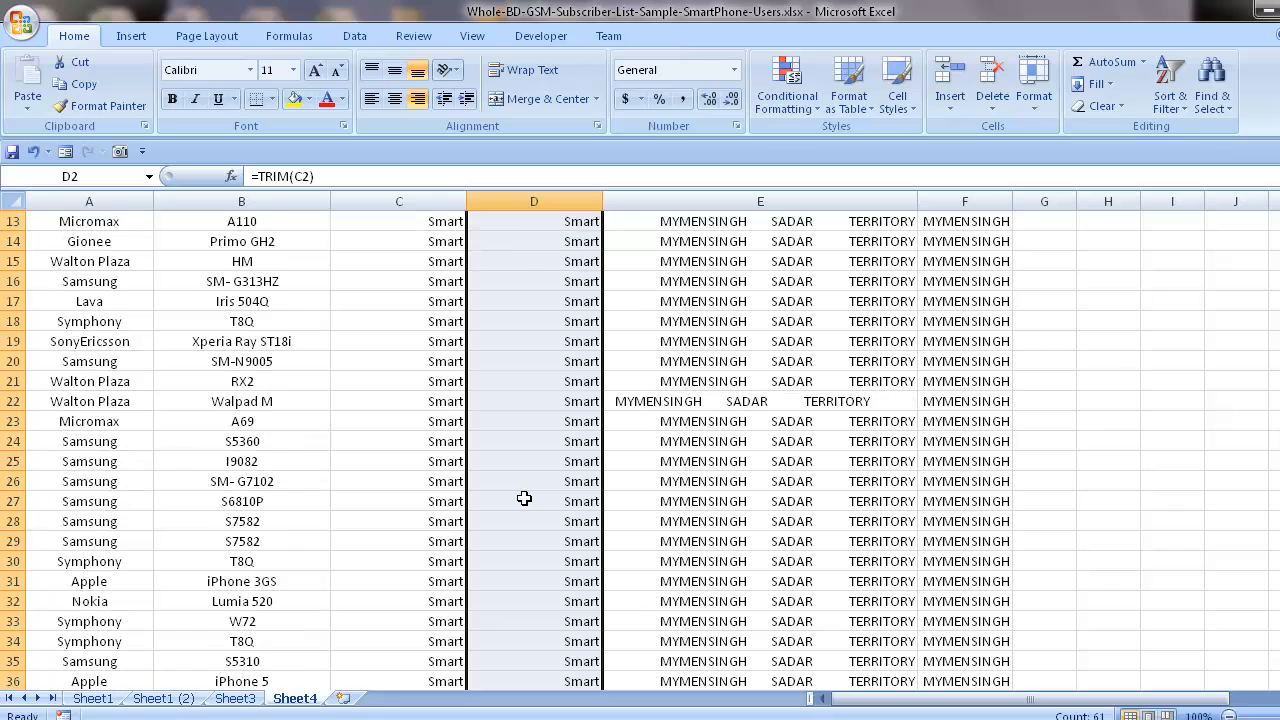
scroll(524, 498, up, 4)
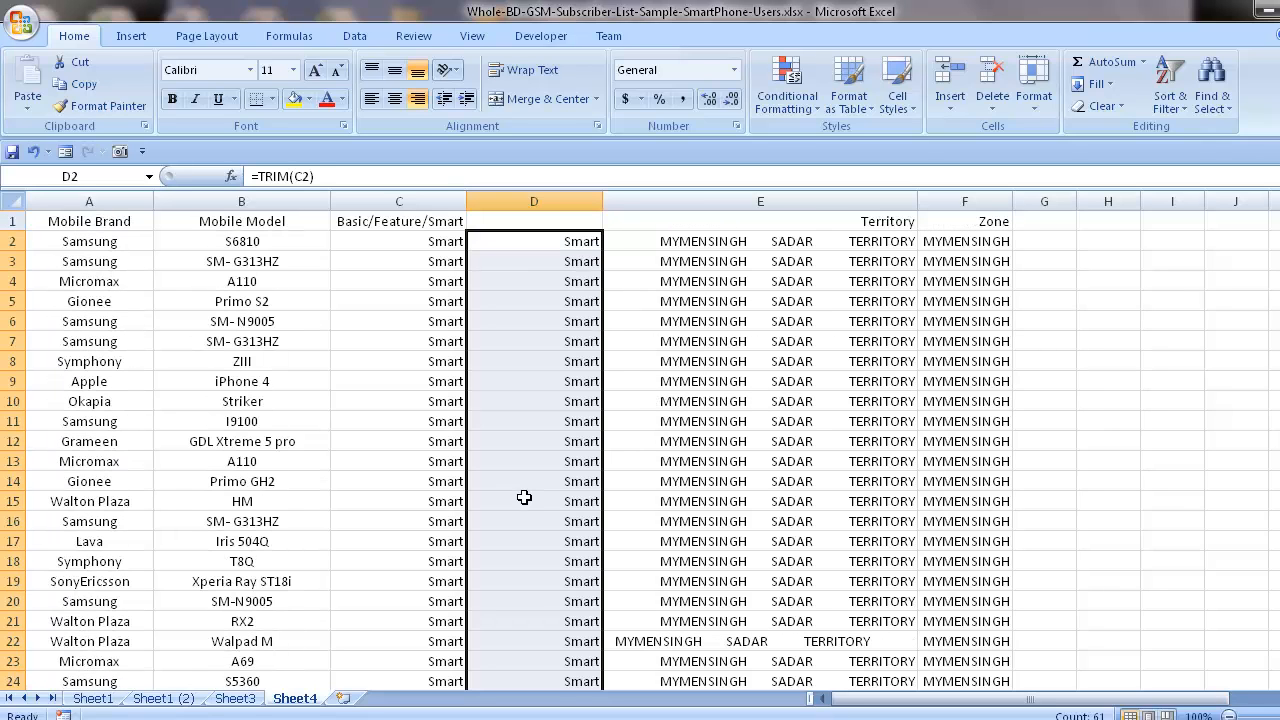
Copy the trimmed results in D2:D62 and paste them as values over the Basic/Feature/Smart entries starting at C2.
click(434, 407)
drag(554, 240, 538, 655)
key(ctrl+c)
scroll(534, 551, up, 13)
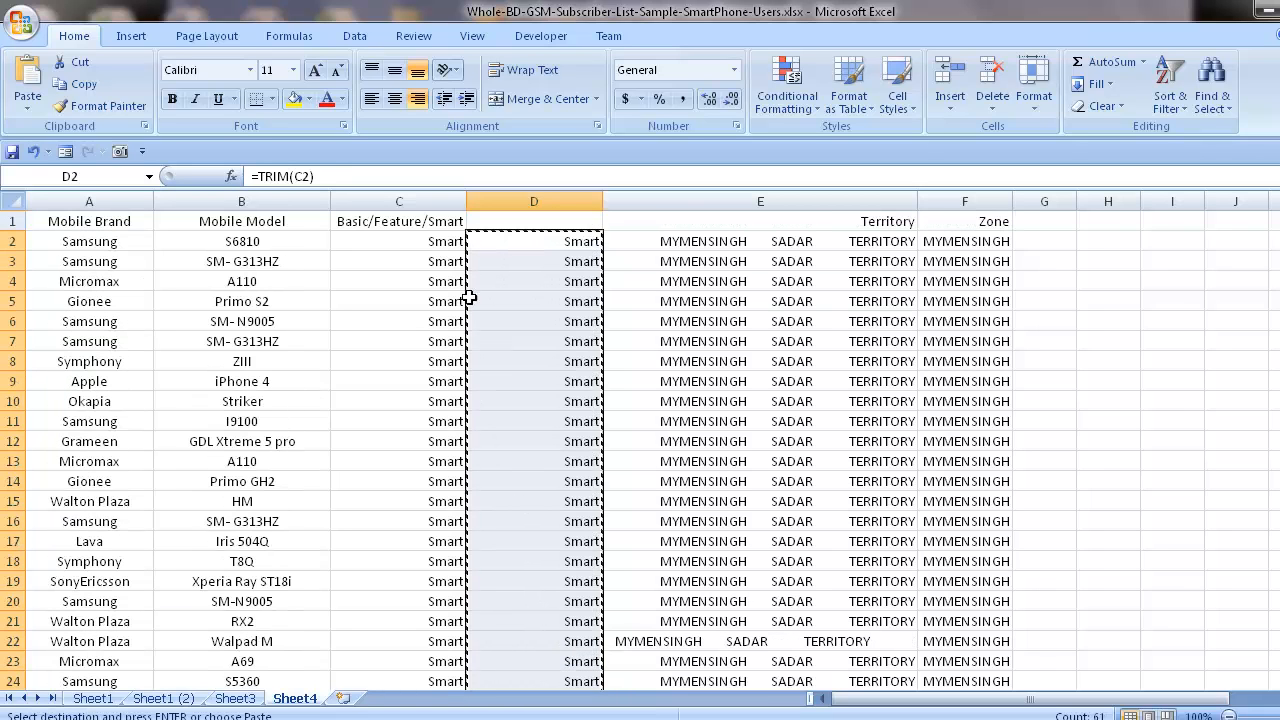
right_click(408, 236)
click(480, 314)
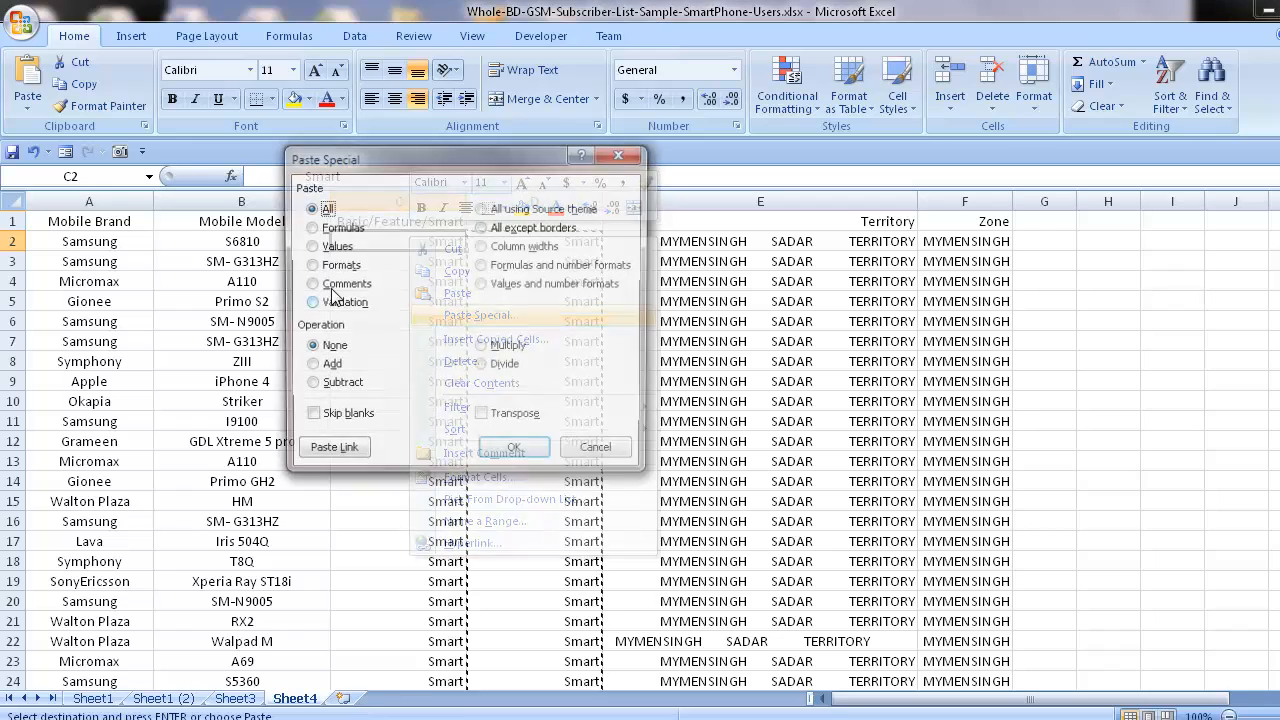
click(331, 246)
click(515, 452)
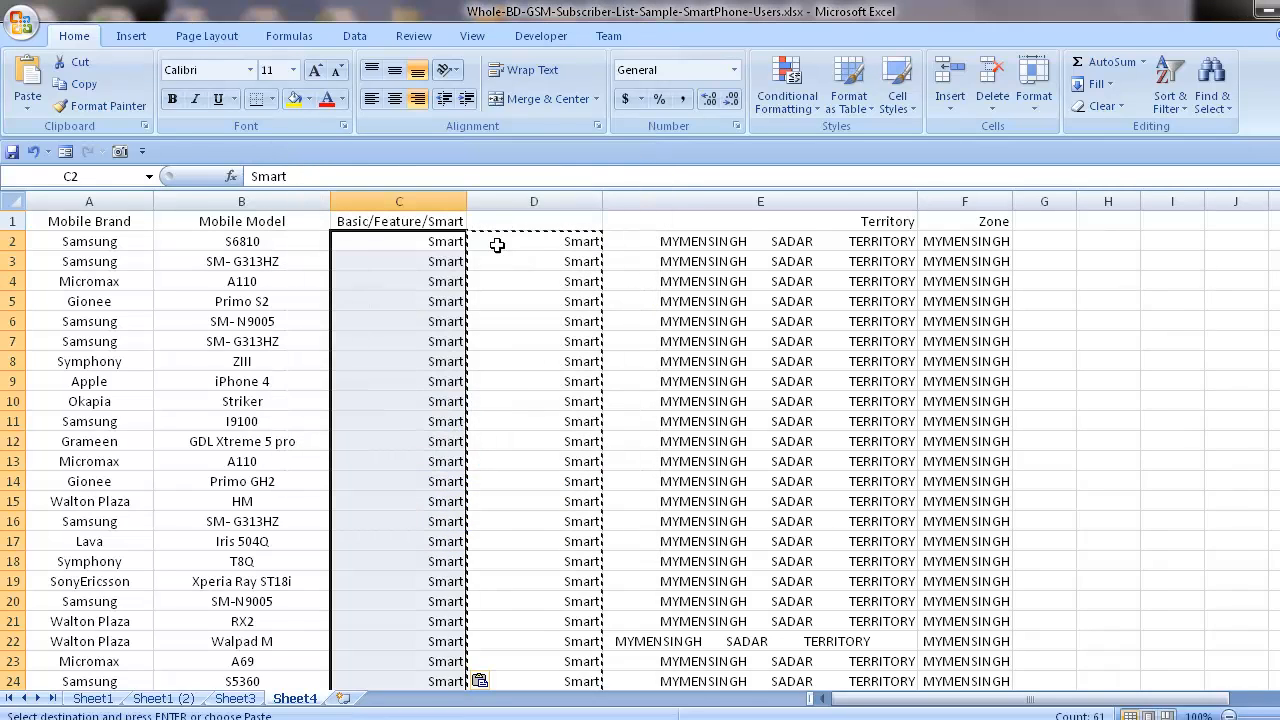
Delete helper column D beside the Basic/Feature/Smart column.
click(513, 193)
key(ctrl+minus)
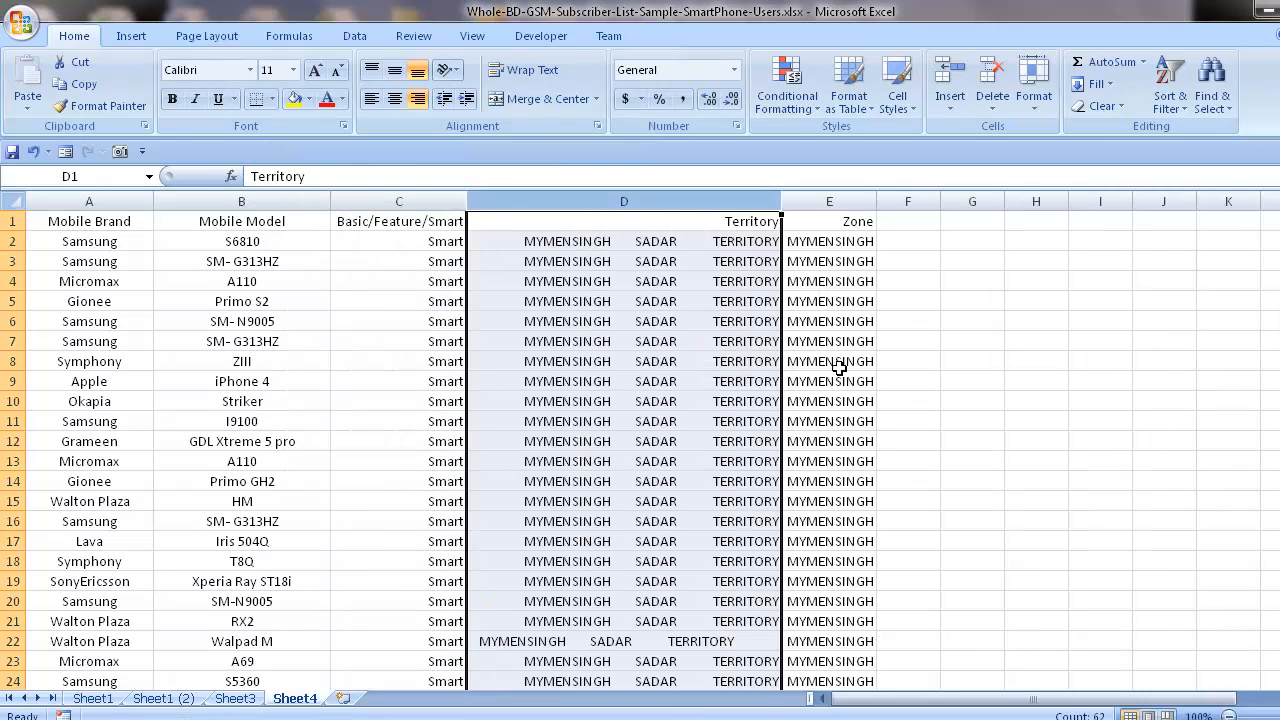
click(1009, 280)
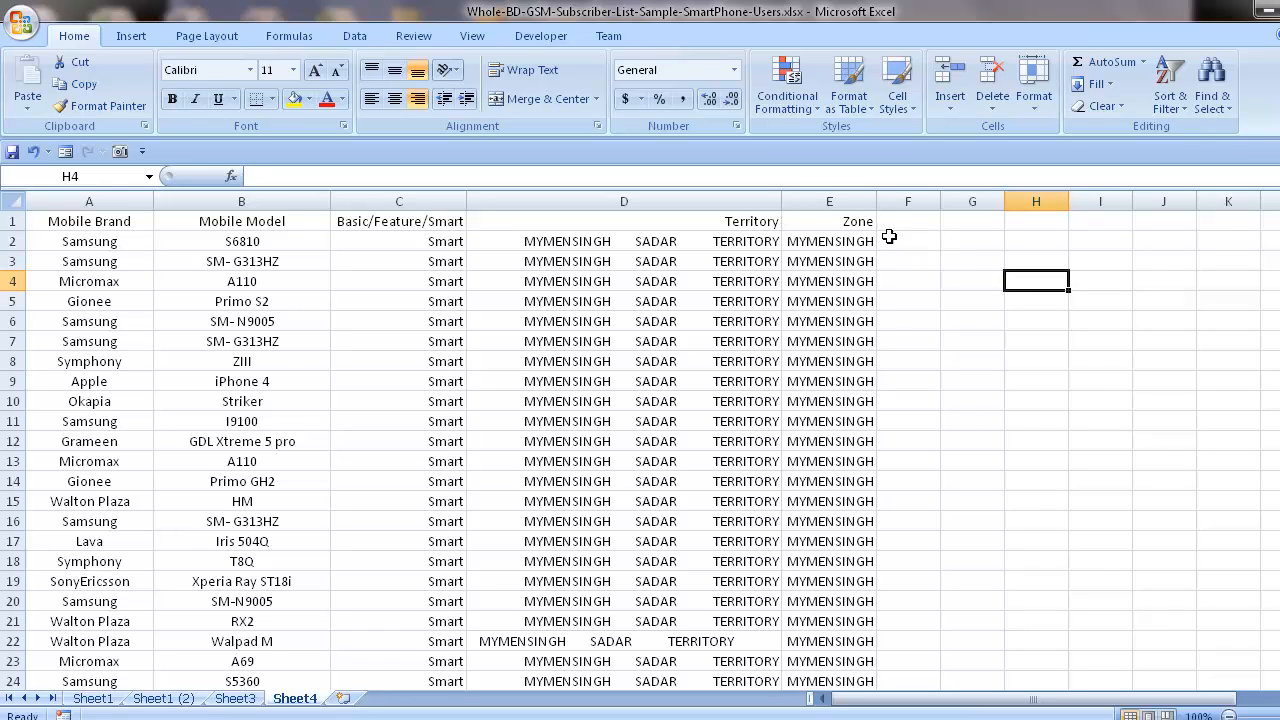
Insert an empty column between Territory and Zone and enter the formula =TRIM(D2) in cell E2.
click(829, 201)
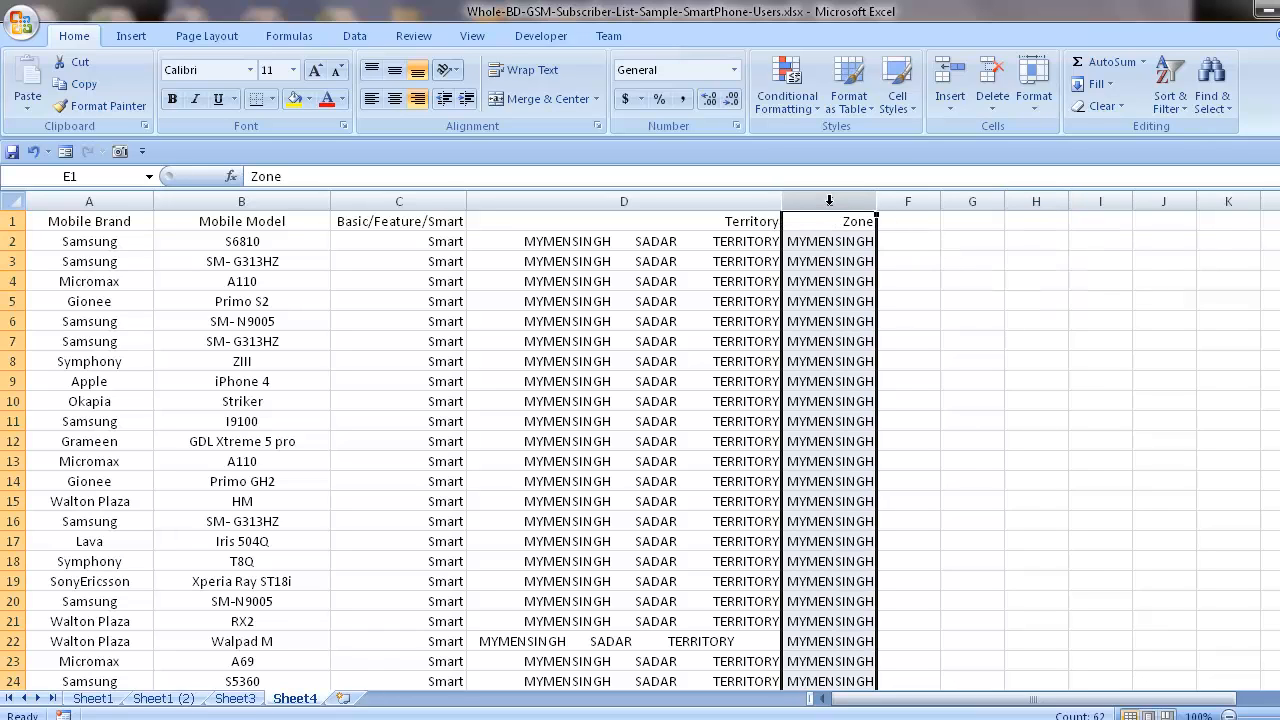
key(ctrl+plus)
click(890, 246)
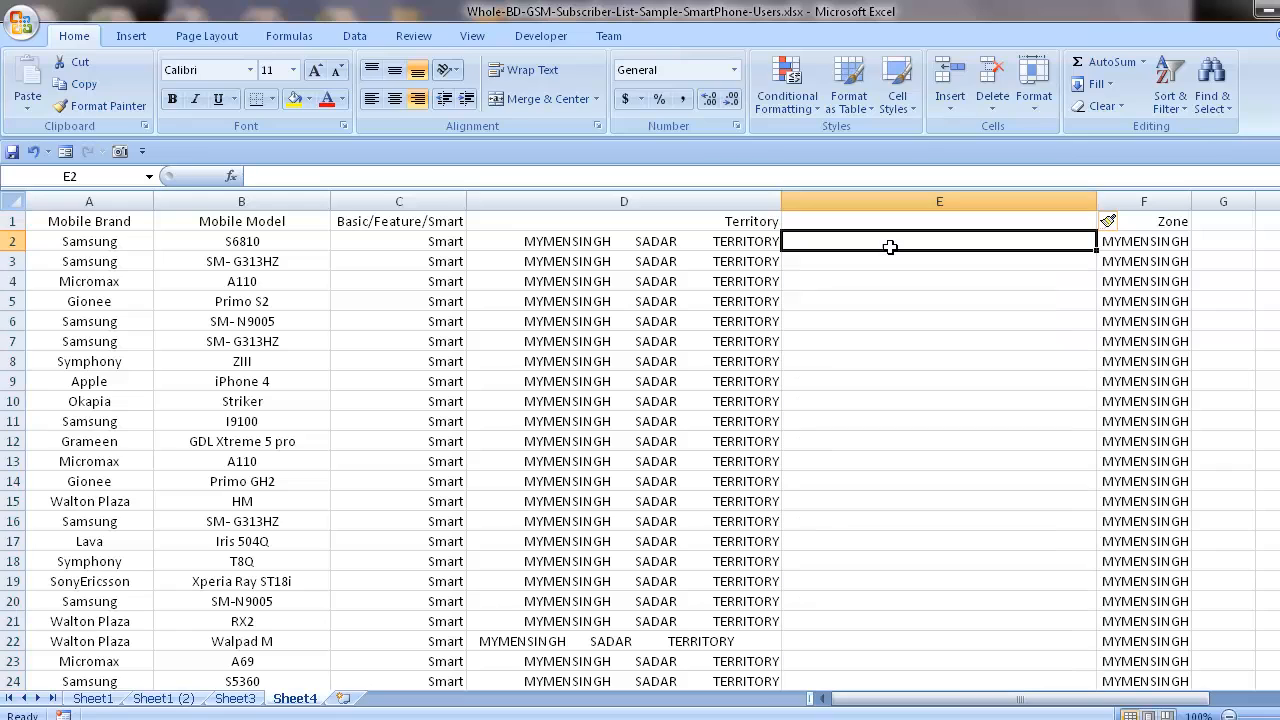
text(=trim)
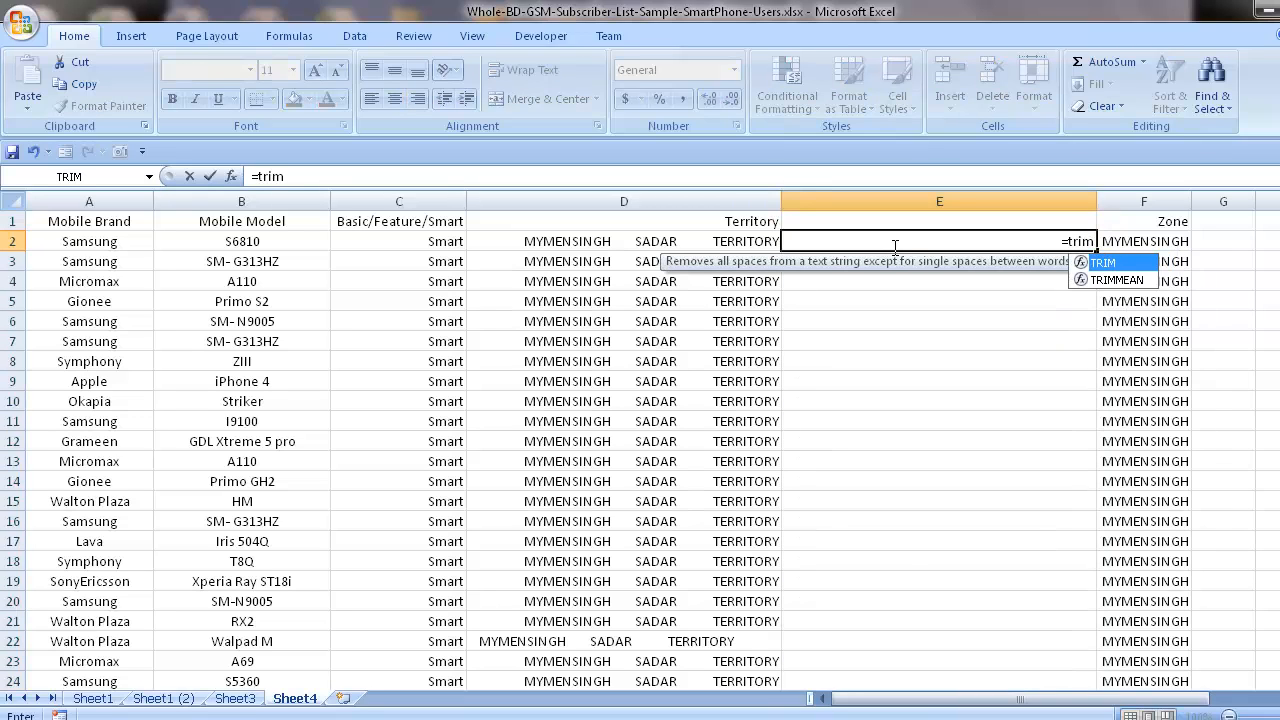
double_click(1098, 263)
click(666, 240)
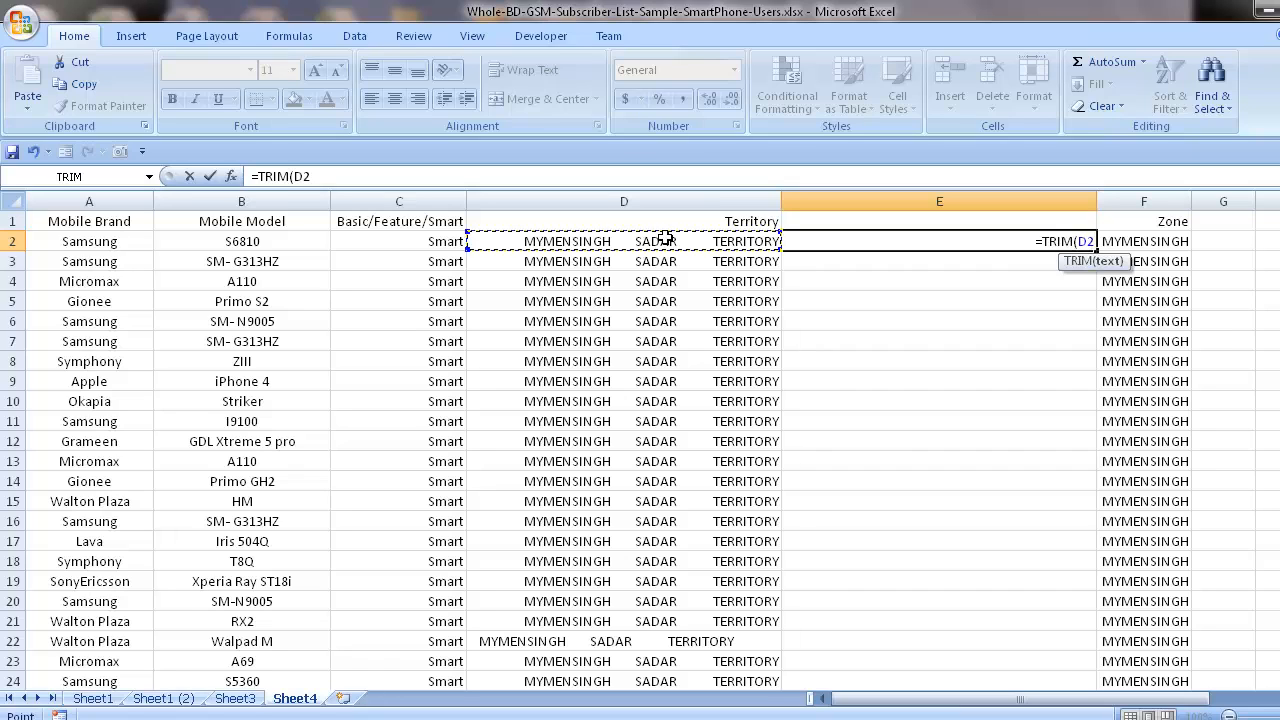
text())
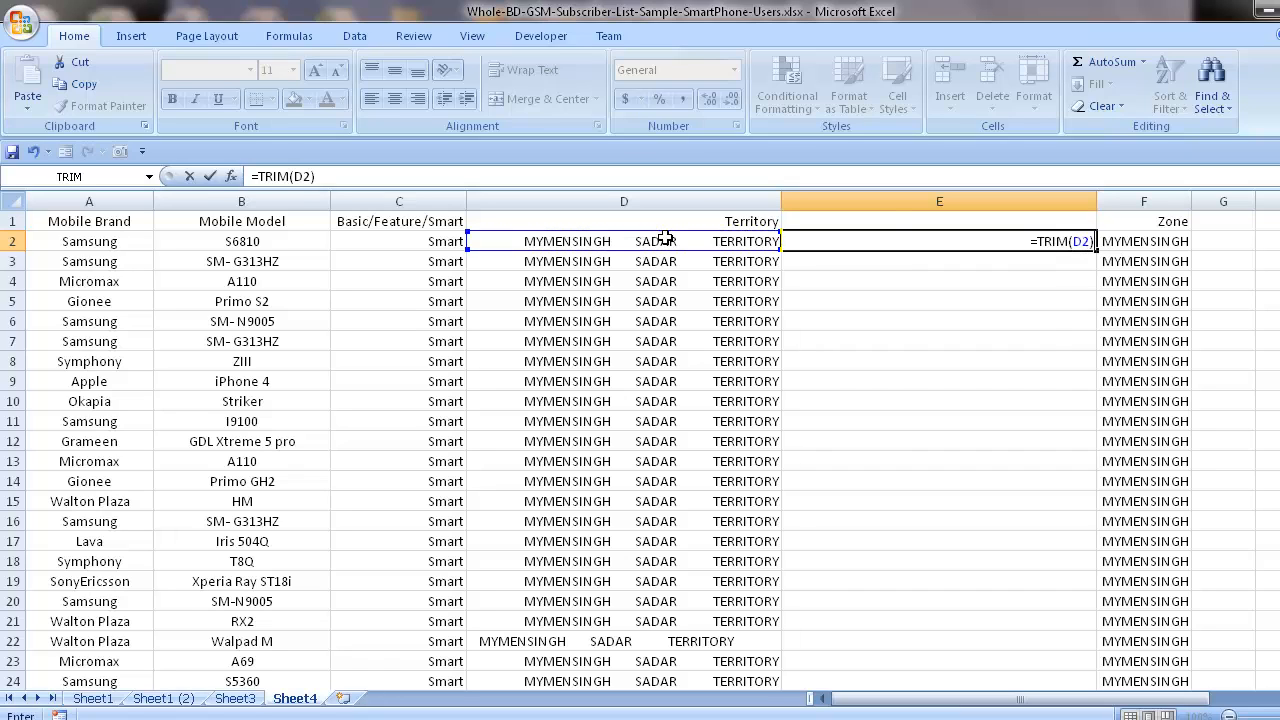
key(Return)
Fill the TRIM formula from E2 down to the last data row, E62.
click(1041, 238)
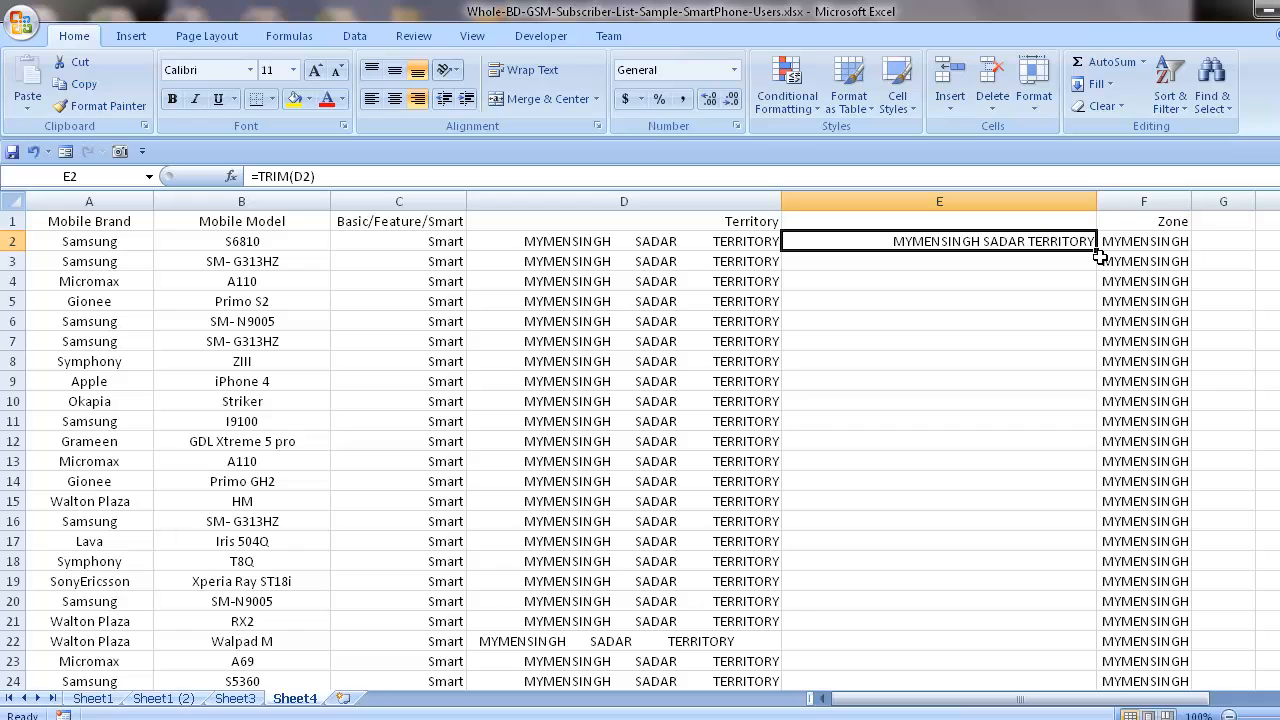
drag(1099, 248, 1073, 662)
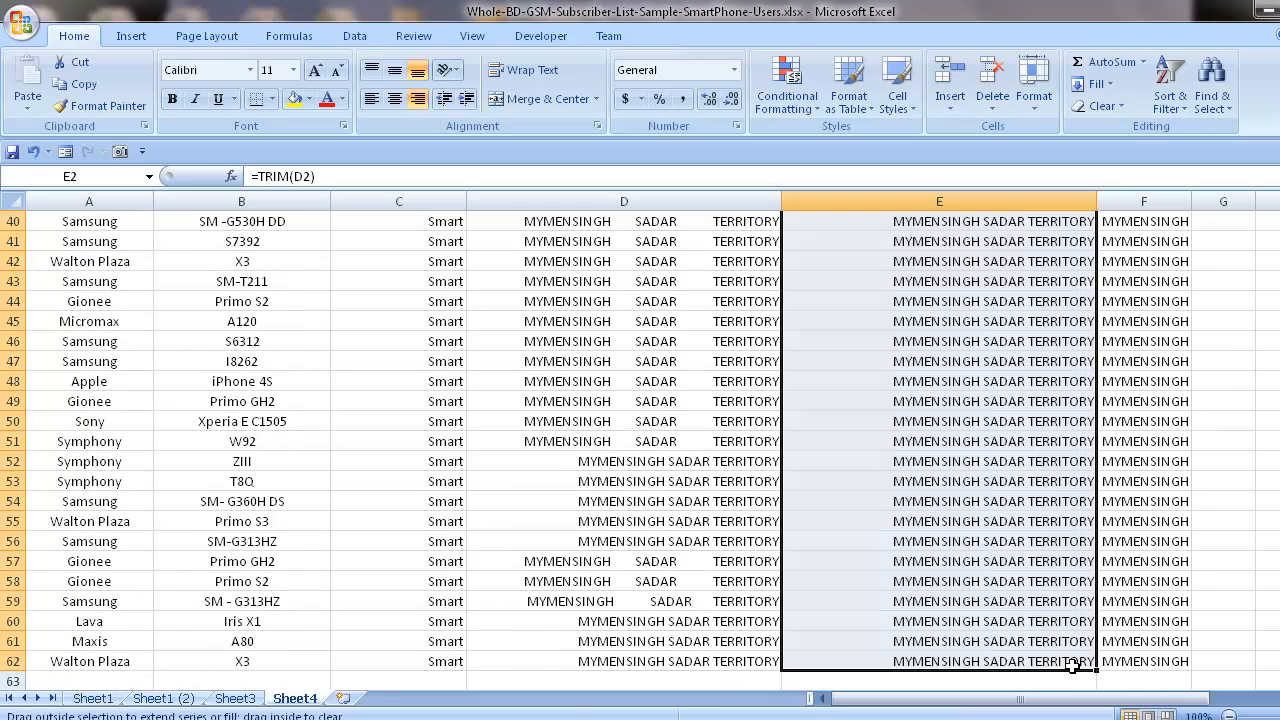
scroll(993, 606, up, 6)
scroll(993, 606, up, 7)
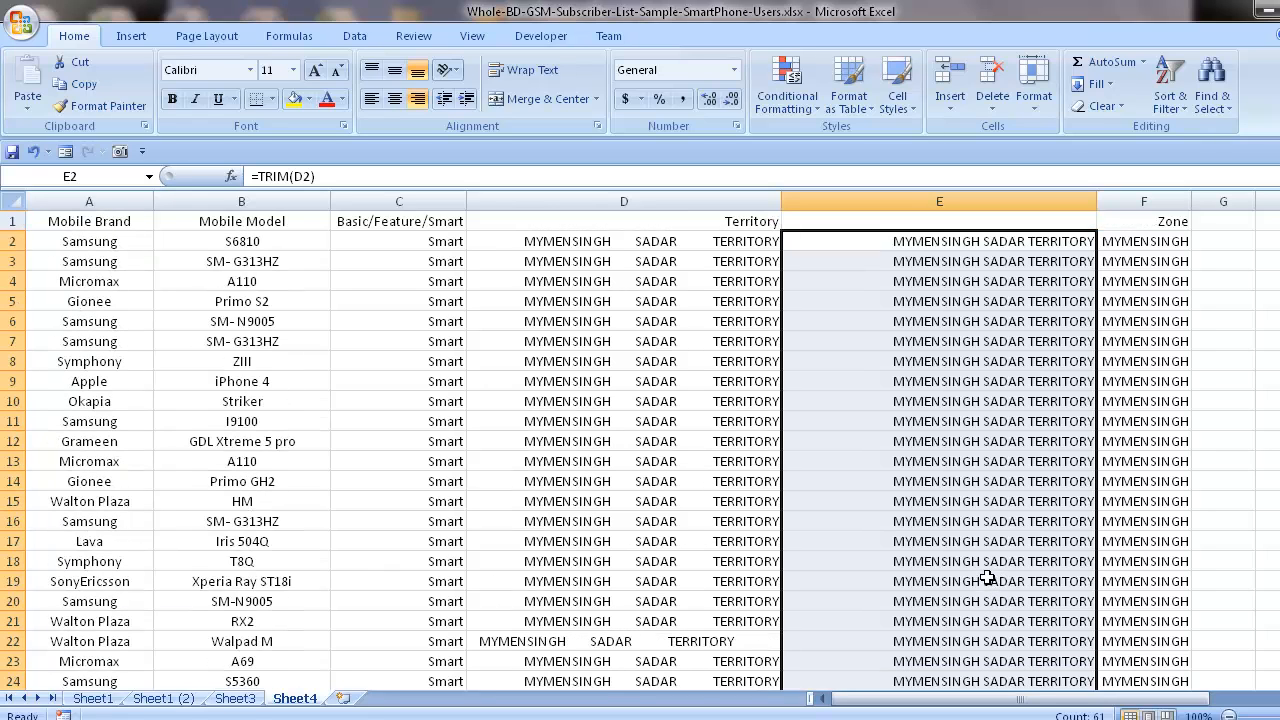
Copy the trimmed results in E2:E62 and paste them as values over the Territory entries starting at D2.
key(ctrl+c)
scroll(840, 480, down, 6)
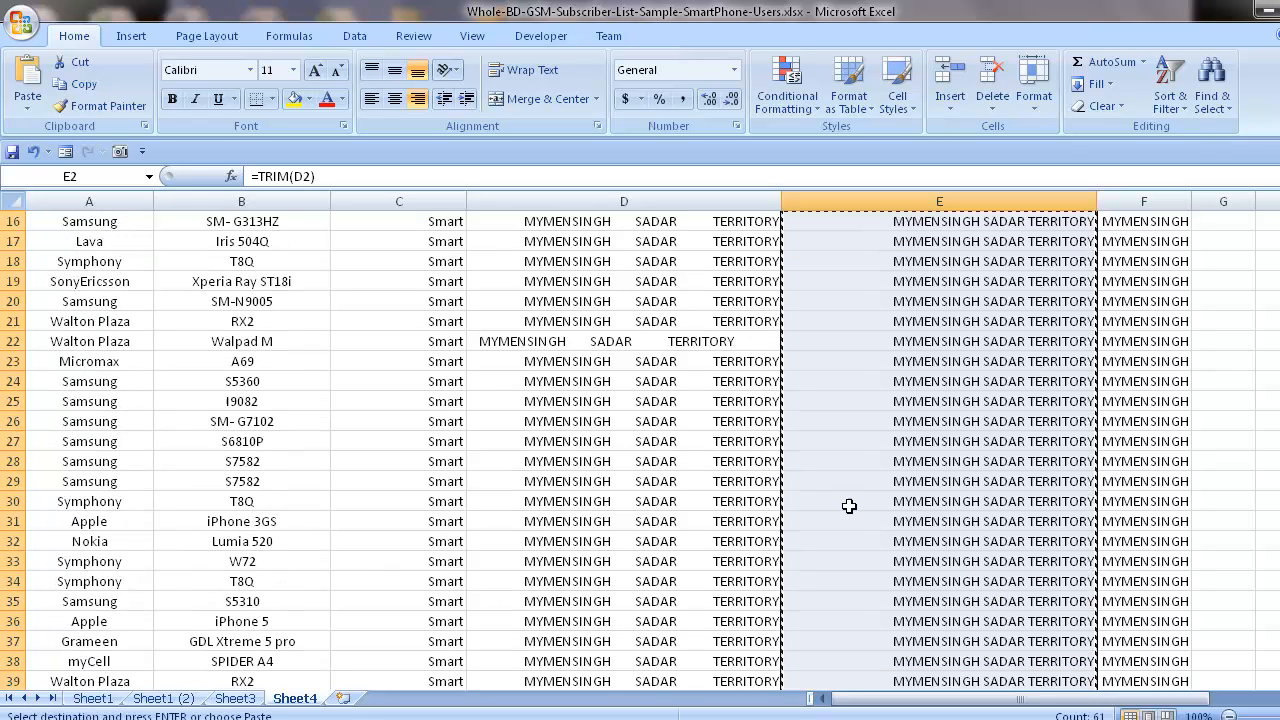
scroll(849, 506, down, 4)
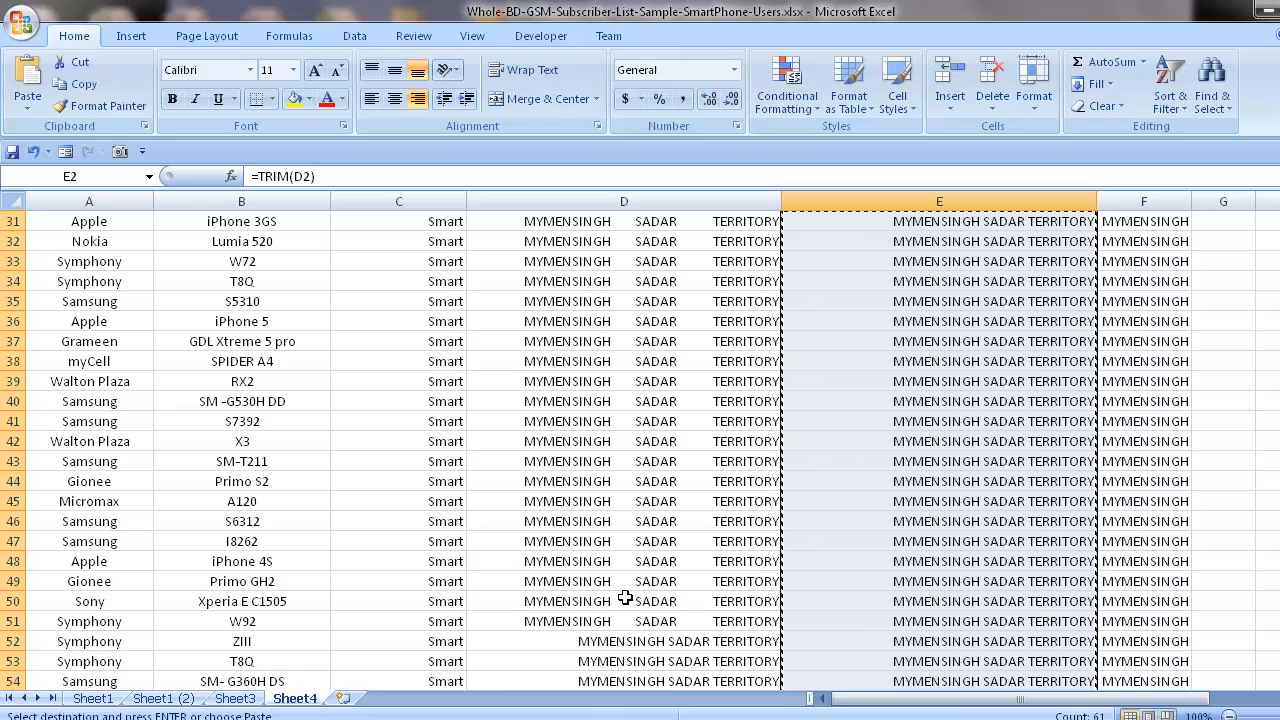
scroll(654, 584, down, 4)
scroll(654, 572, up, 1)
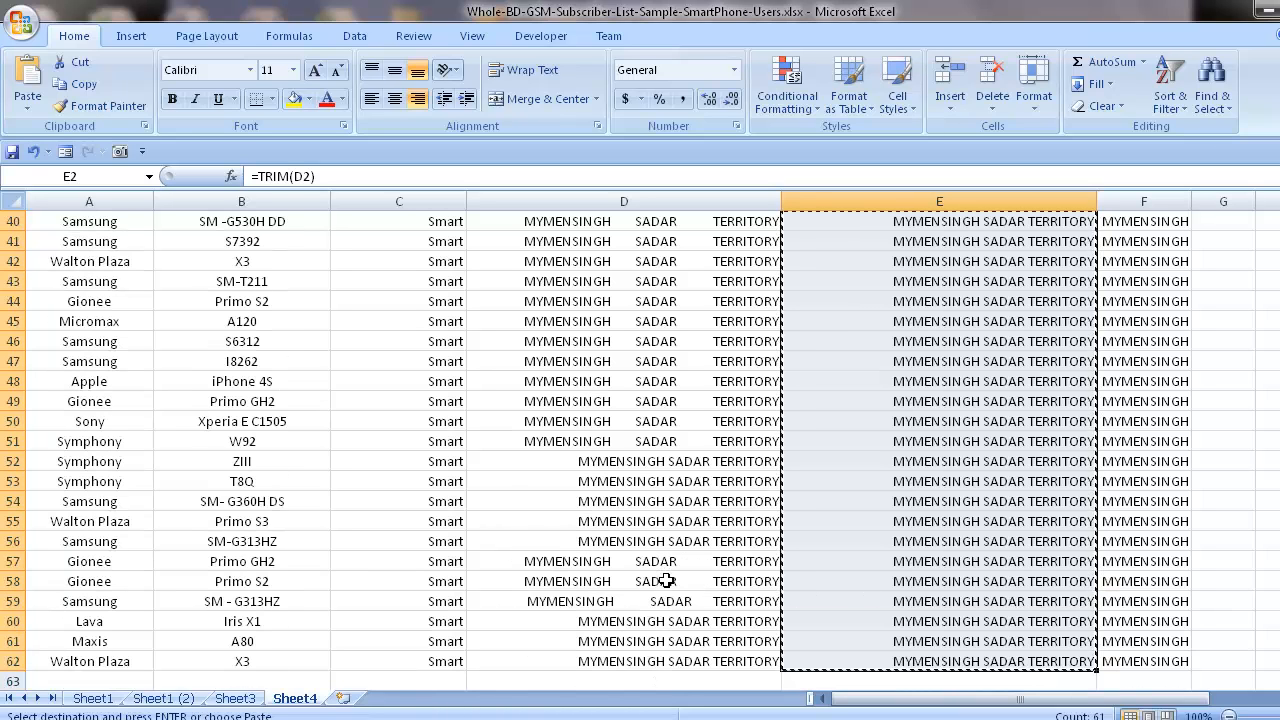
scroll(551, 563, up, 13)
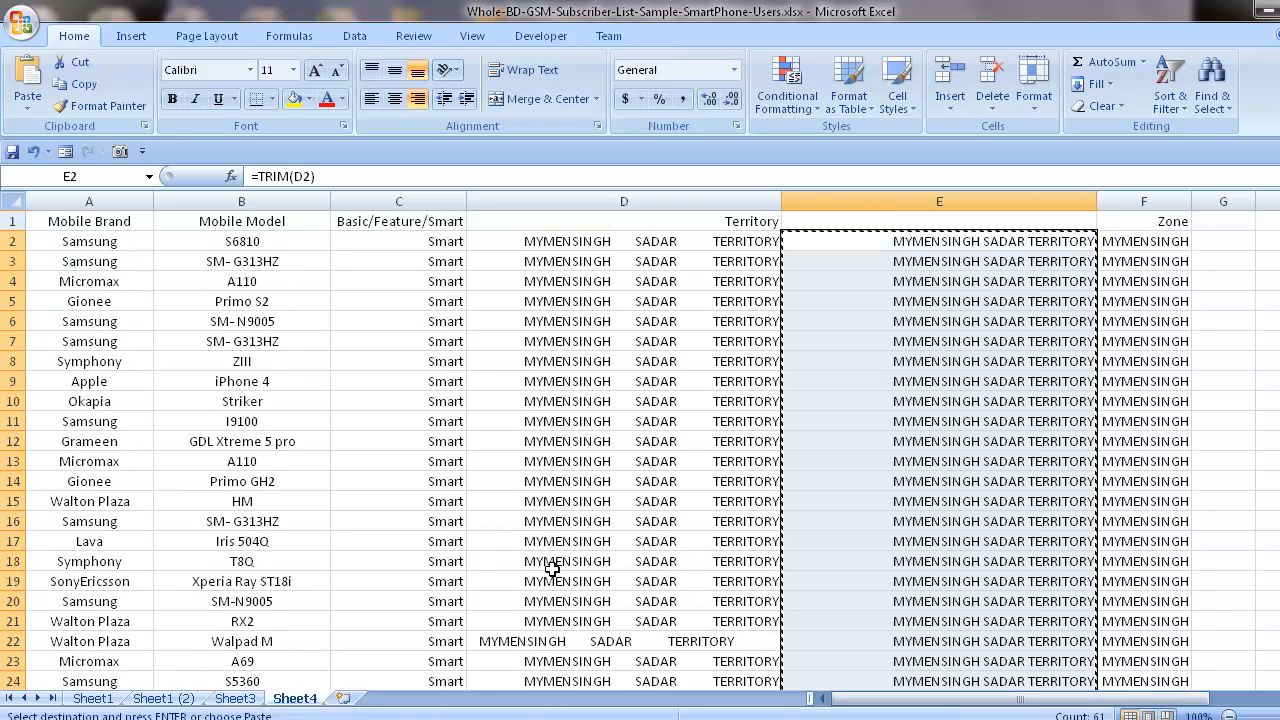
right_click(636, 240)
click(697, 318)
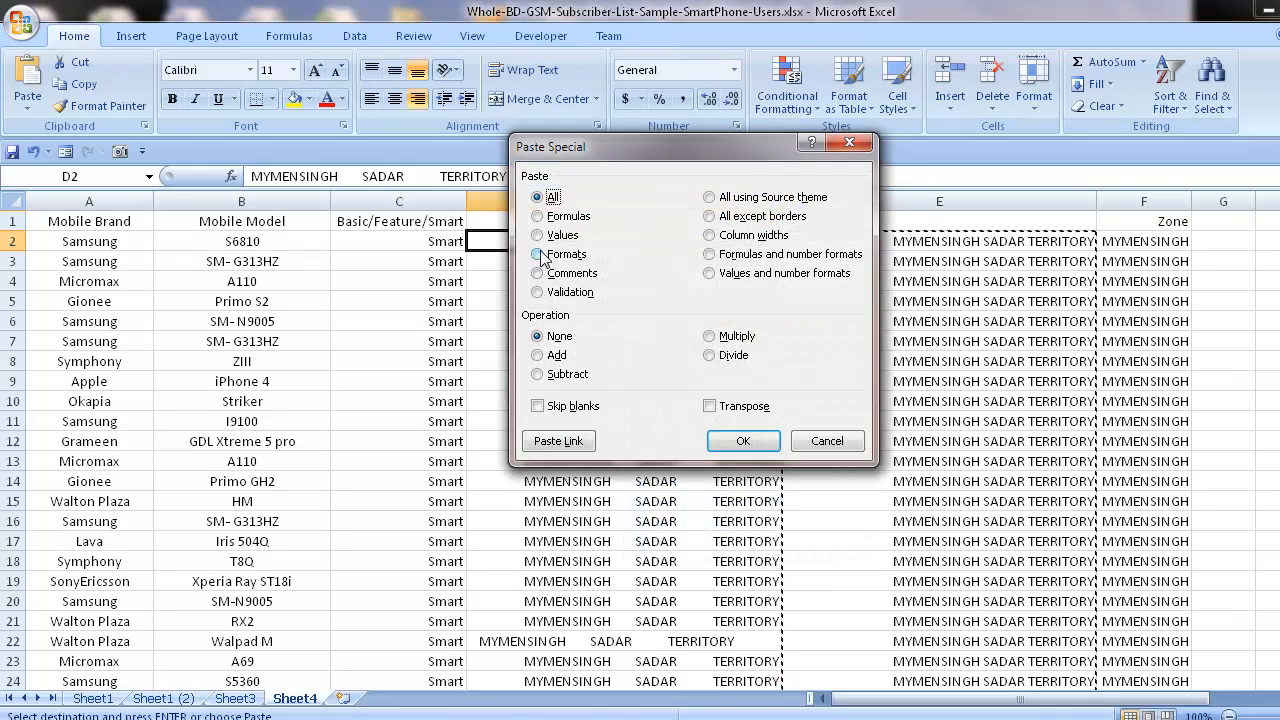
click(551, 240)
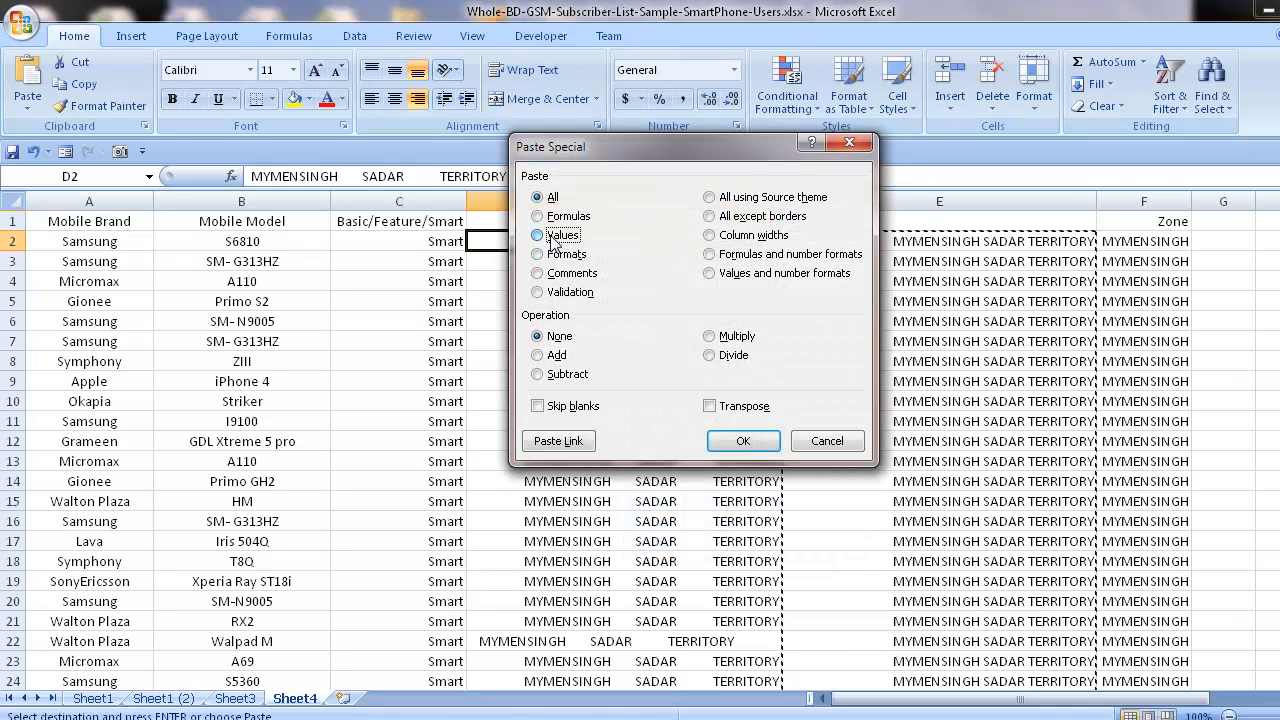
click(740, 441)
Delete helper column E between Territory and Zone.
click(810, 201)
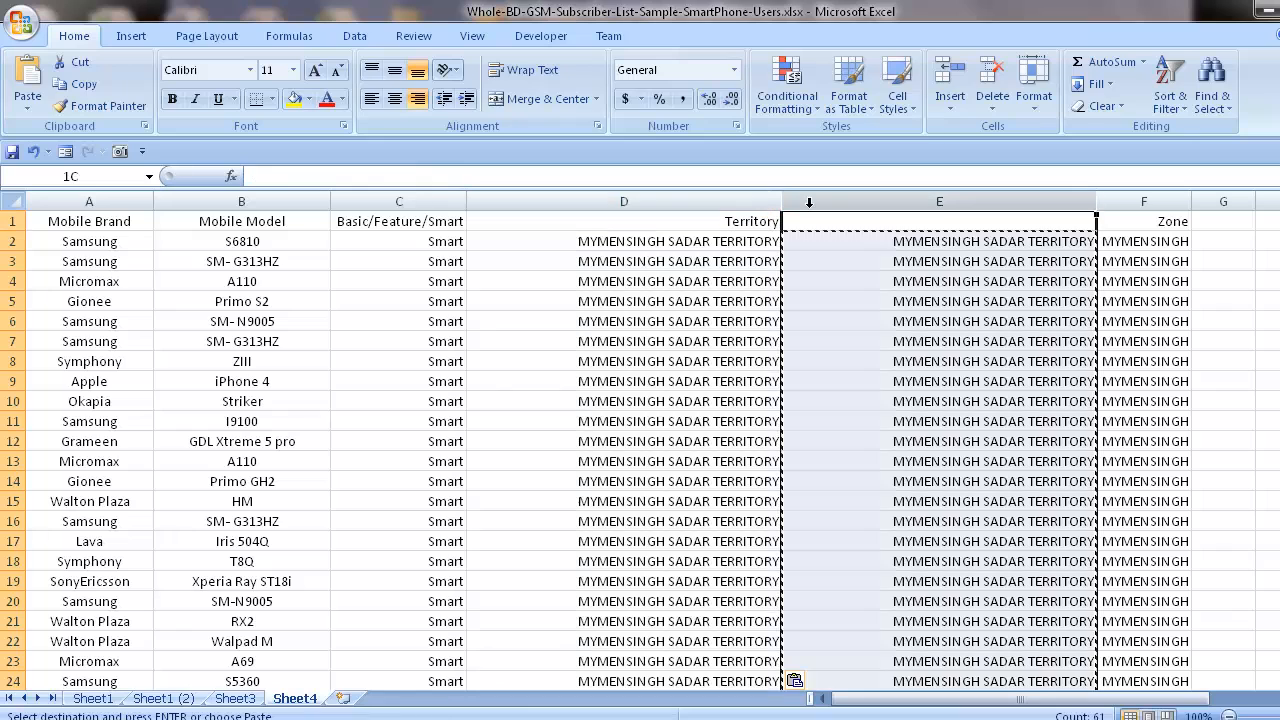
key(ctrl+minus)
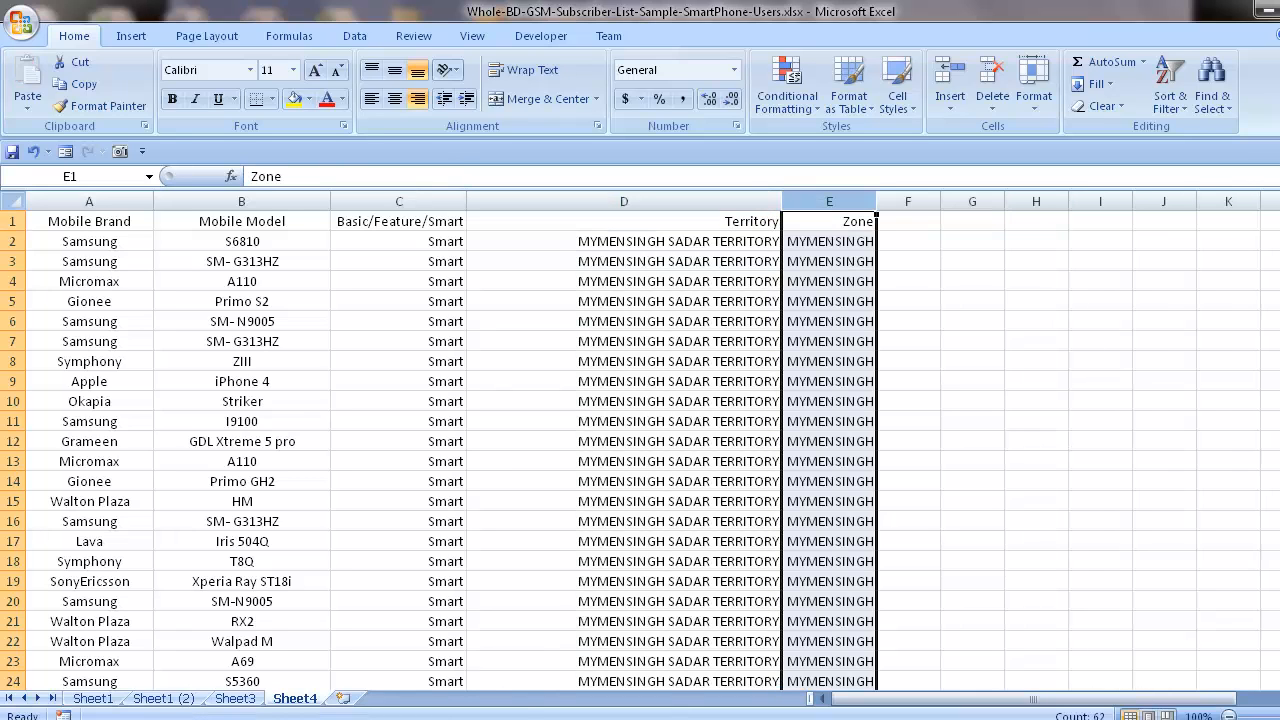
scroll(1268, 354, down, 13)
scroll(1268, 354, up, 13)
Apply all borders to the whole table, A1:E62, including the header row.
drag(80, 228, 826, 222)
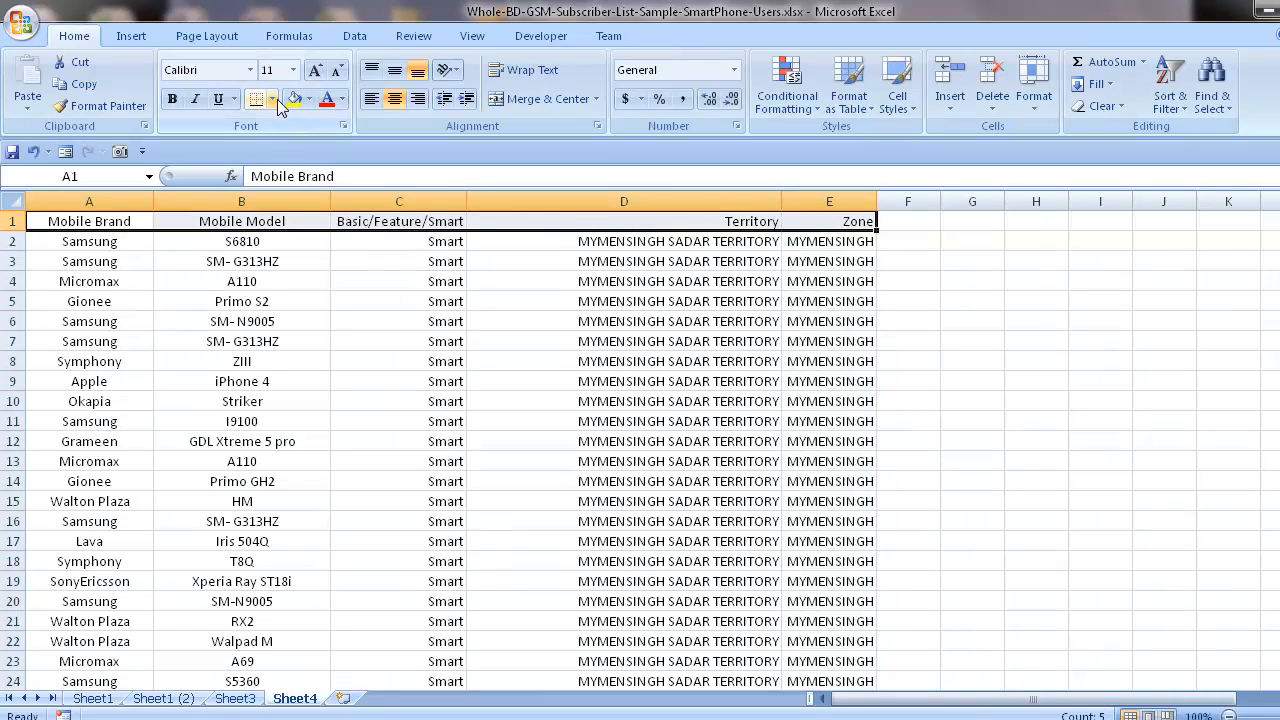
key(ctrl+shift+Down)
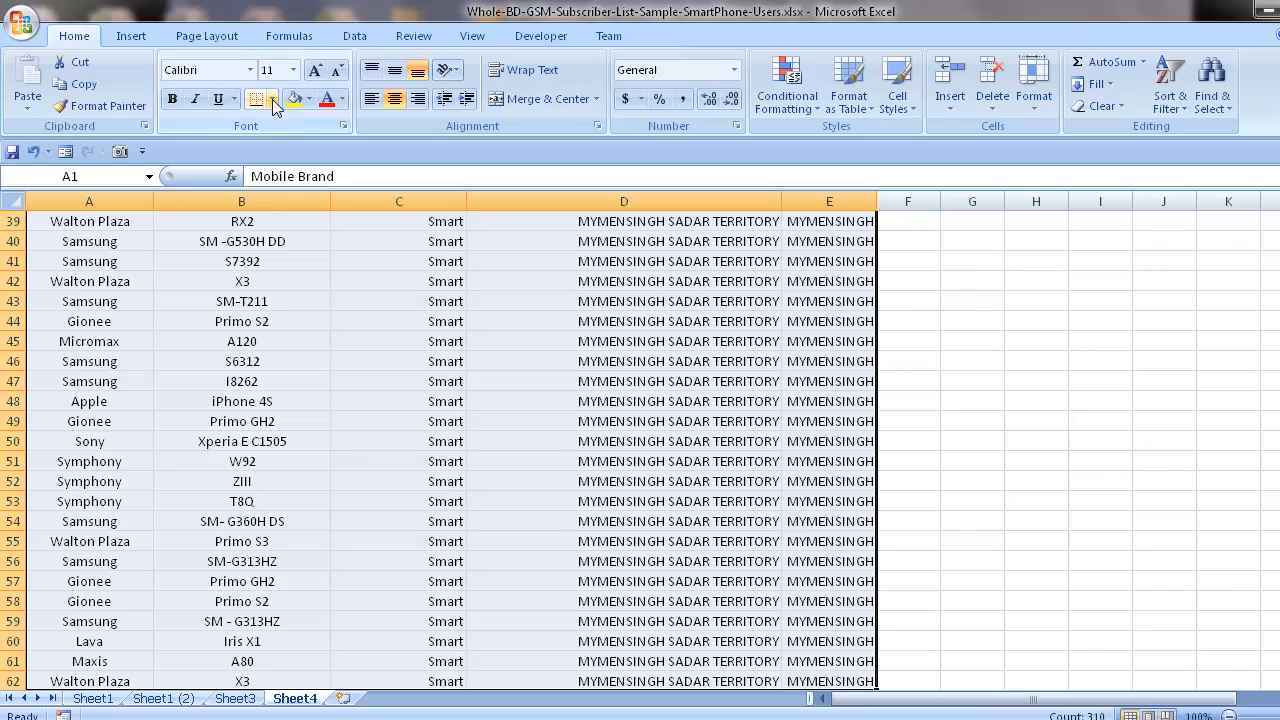
click(272, 99)
click(262, 256)
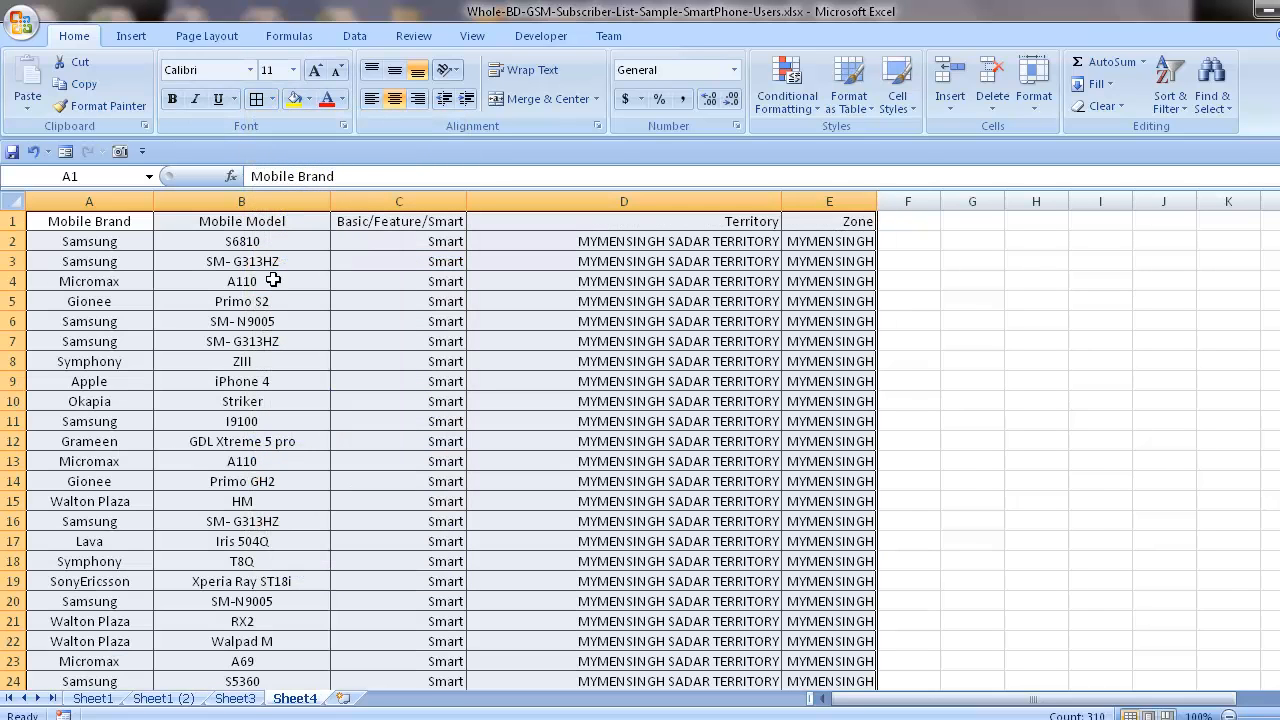
Remove the center alignment from header row A1:E1 and set its font size to 12.
drag(96, 233, 399, 230)
click(105, 222)
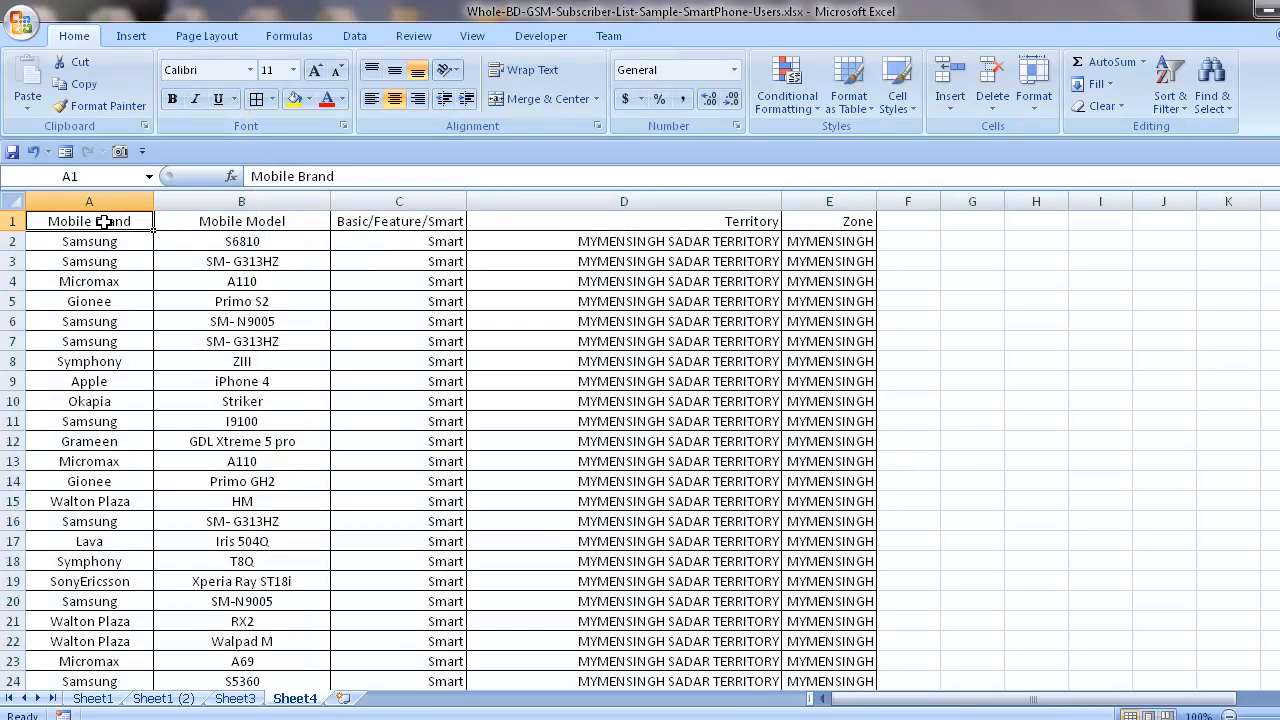
drag(104, 222, 829, 221)
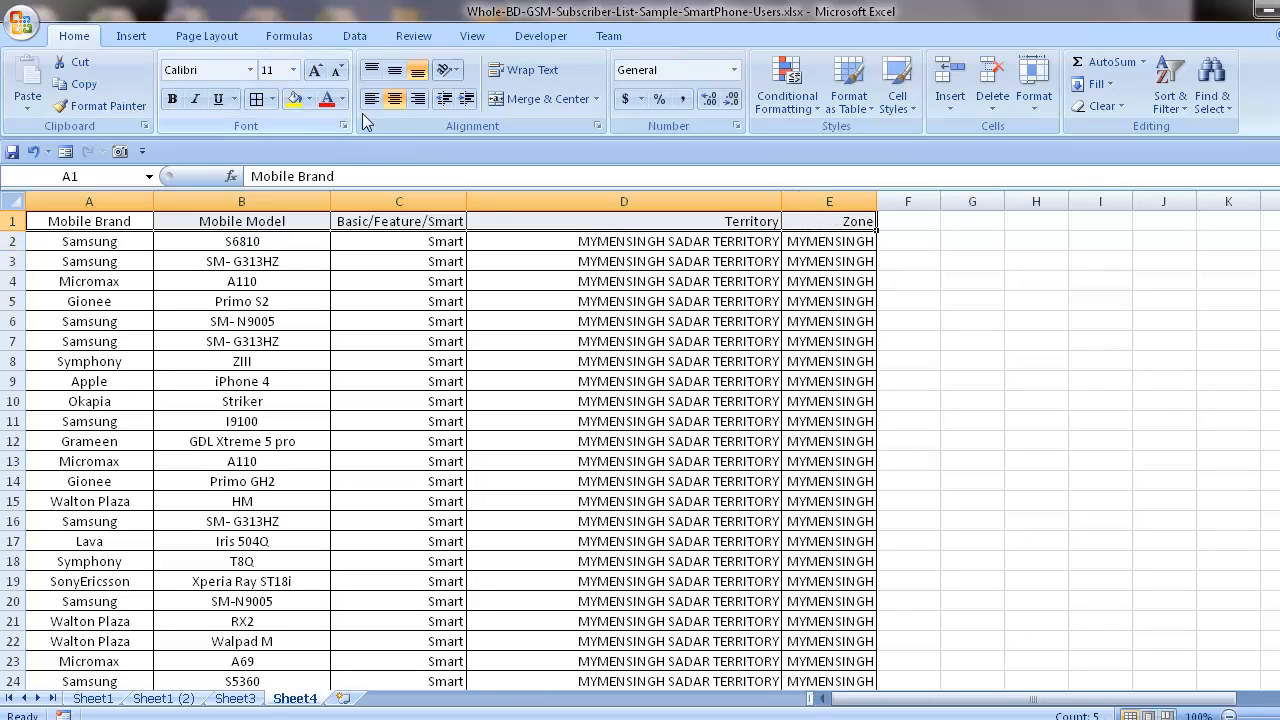
click(395, 98)
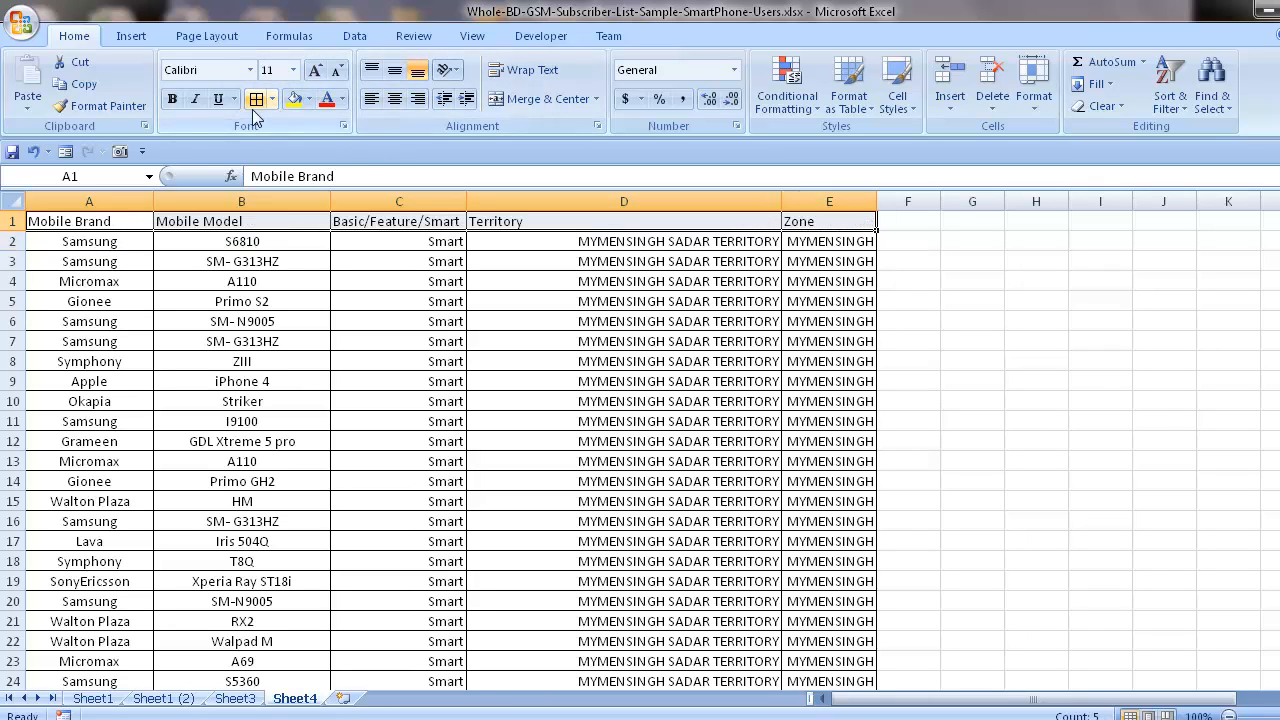
click(293, 70)
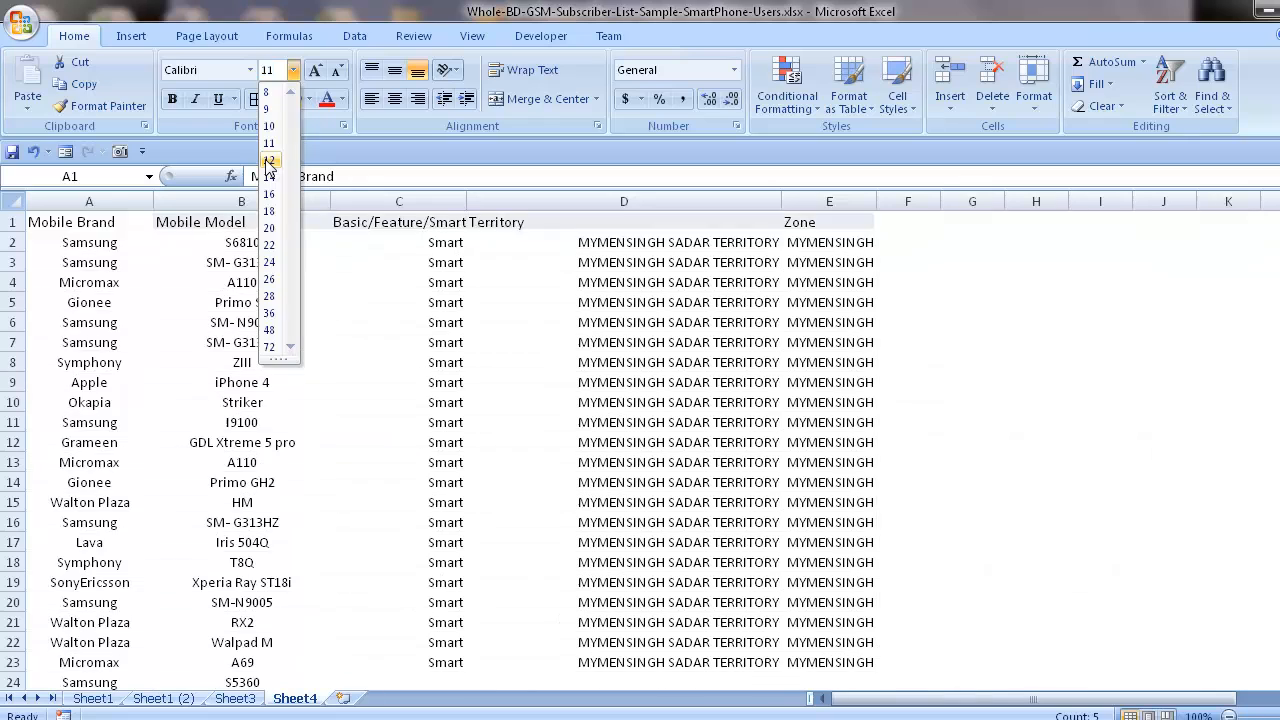
click(268, 161)
Fill the header cells A1:E1 with the standard orange color.
click(310, 99)
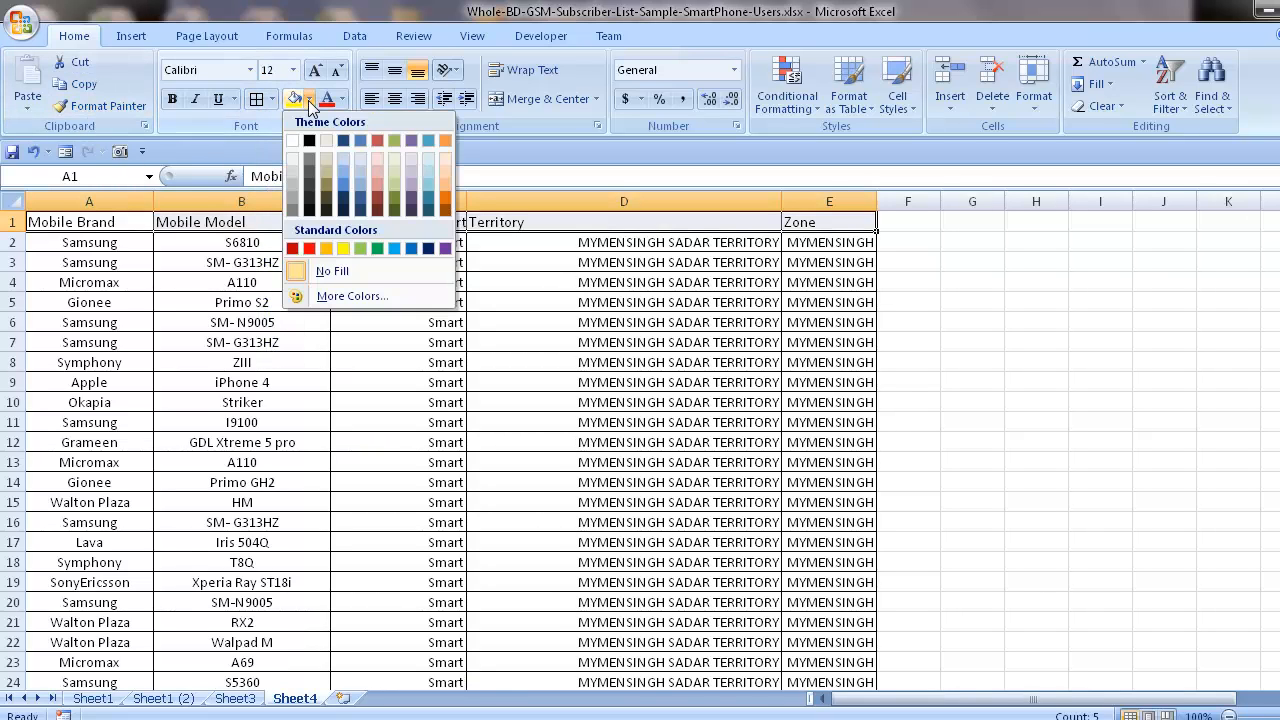
click(328, 249)
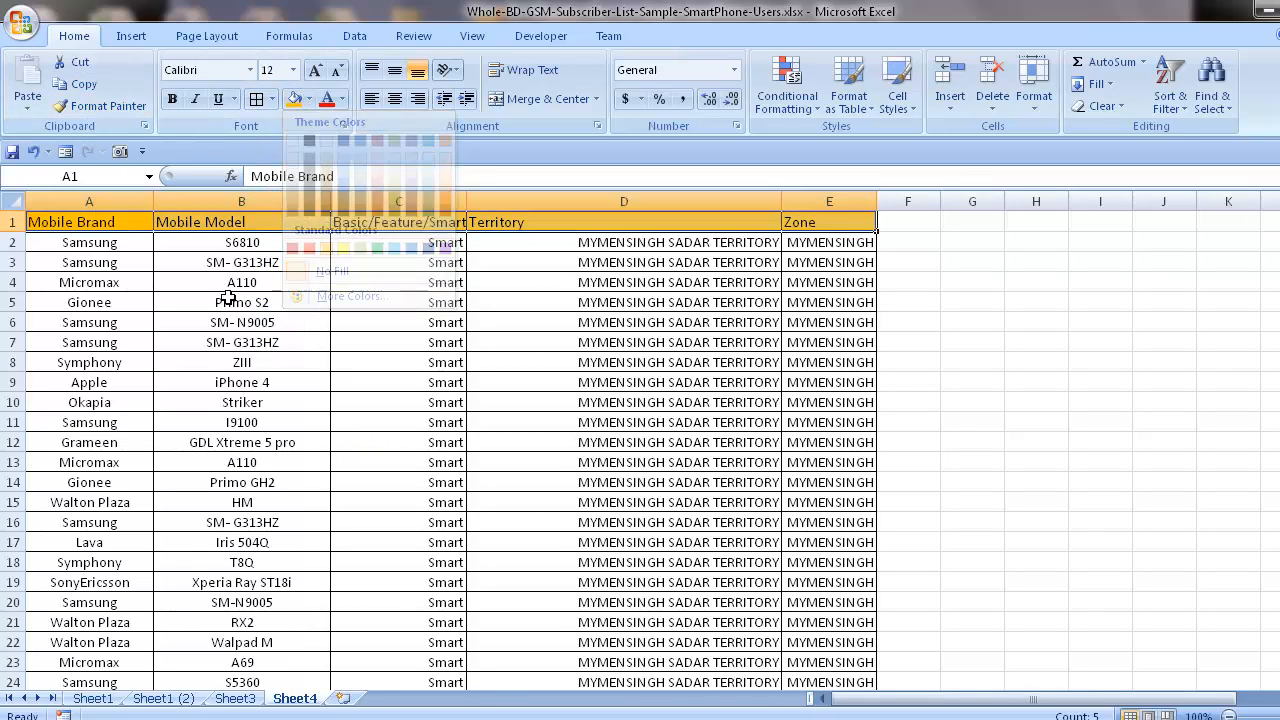
click(229, 323)
Center-align all cells of the worksheet horizontally.
click(22, 201)
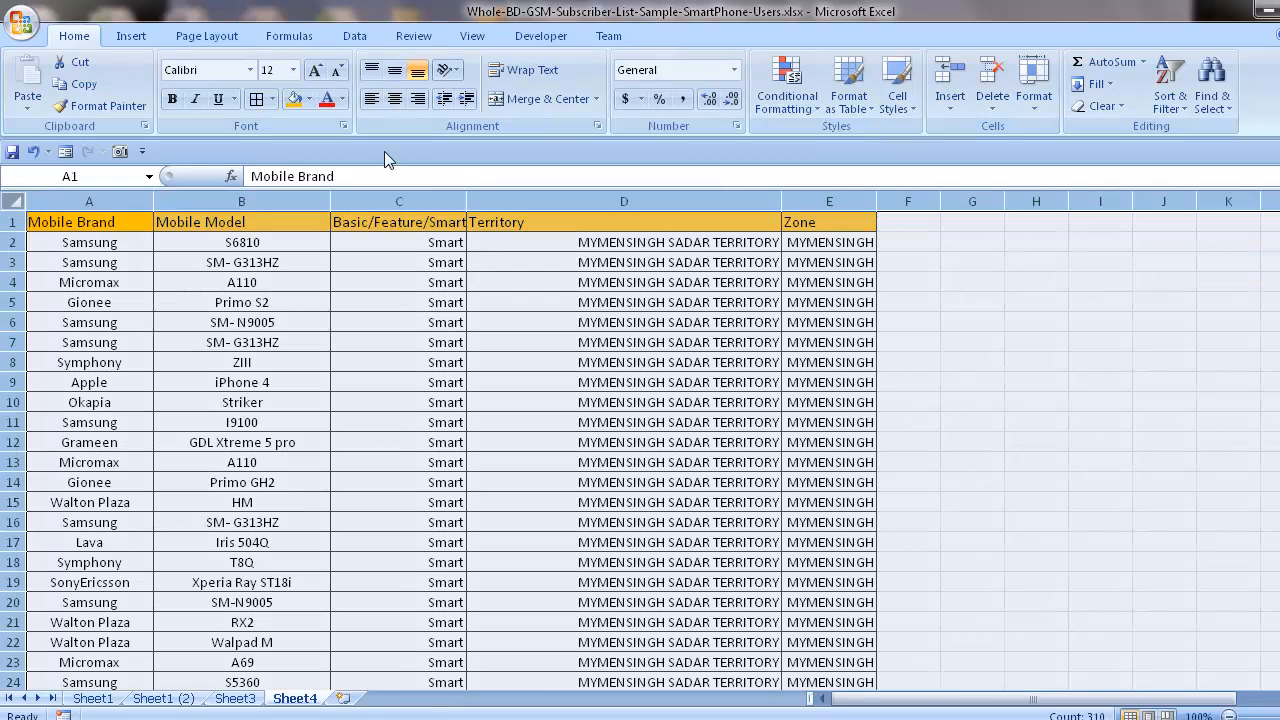
click(394, 99)
click(434, 343)
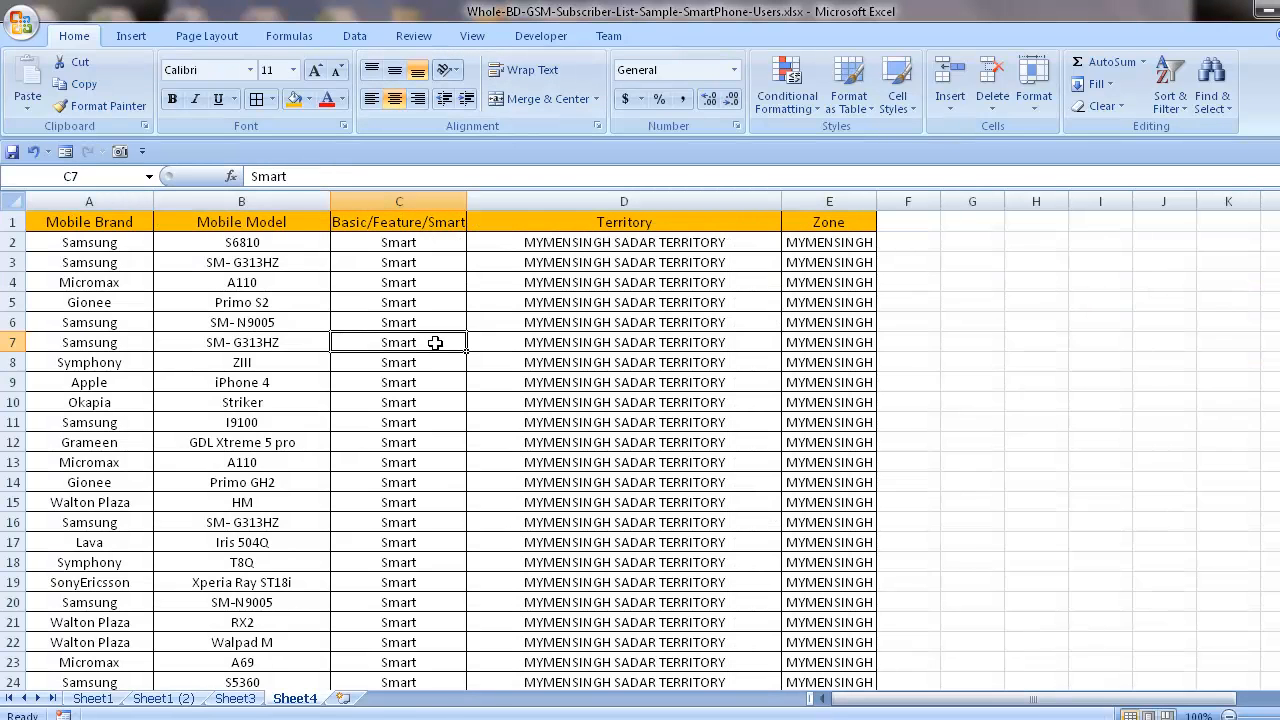
scroll(430, 370, down, 14)
scroll(432, 436, up, 14)
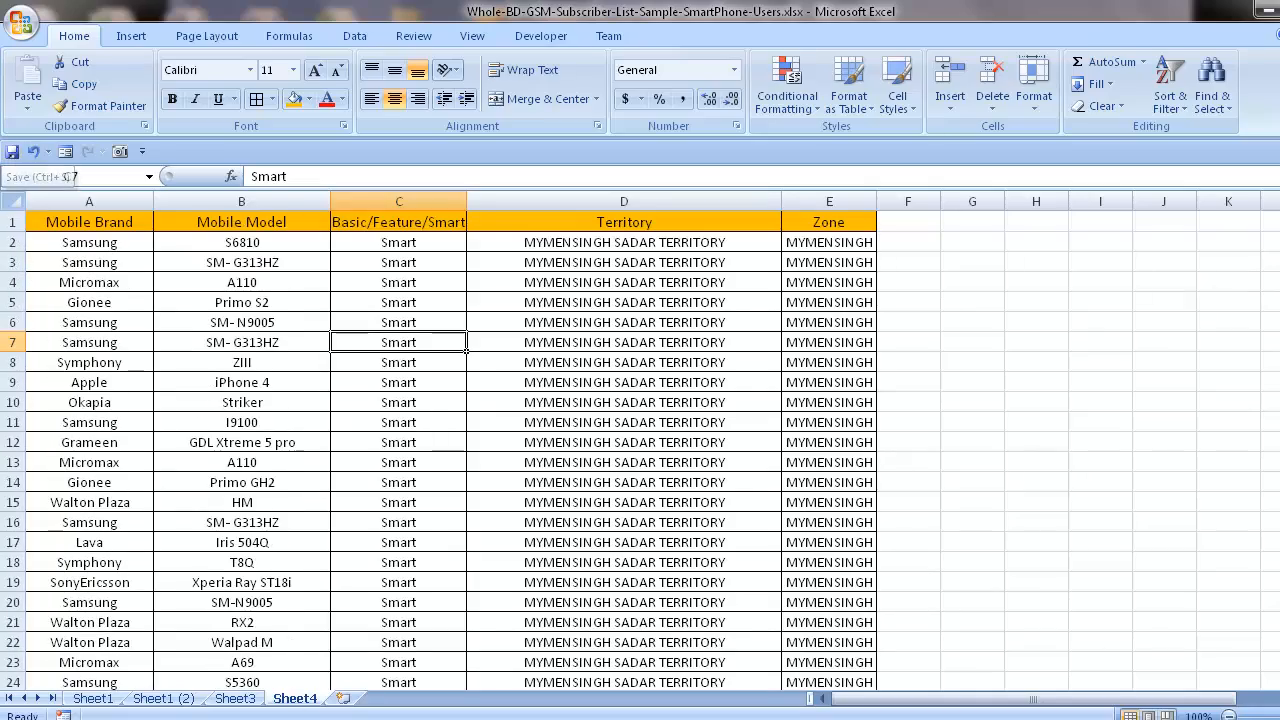
mouse_move(336, 718)
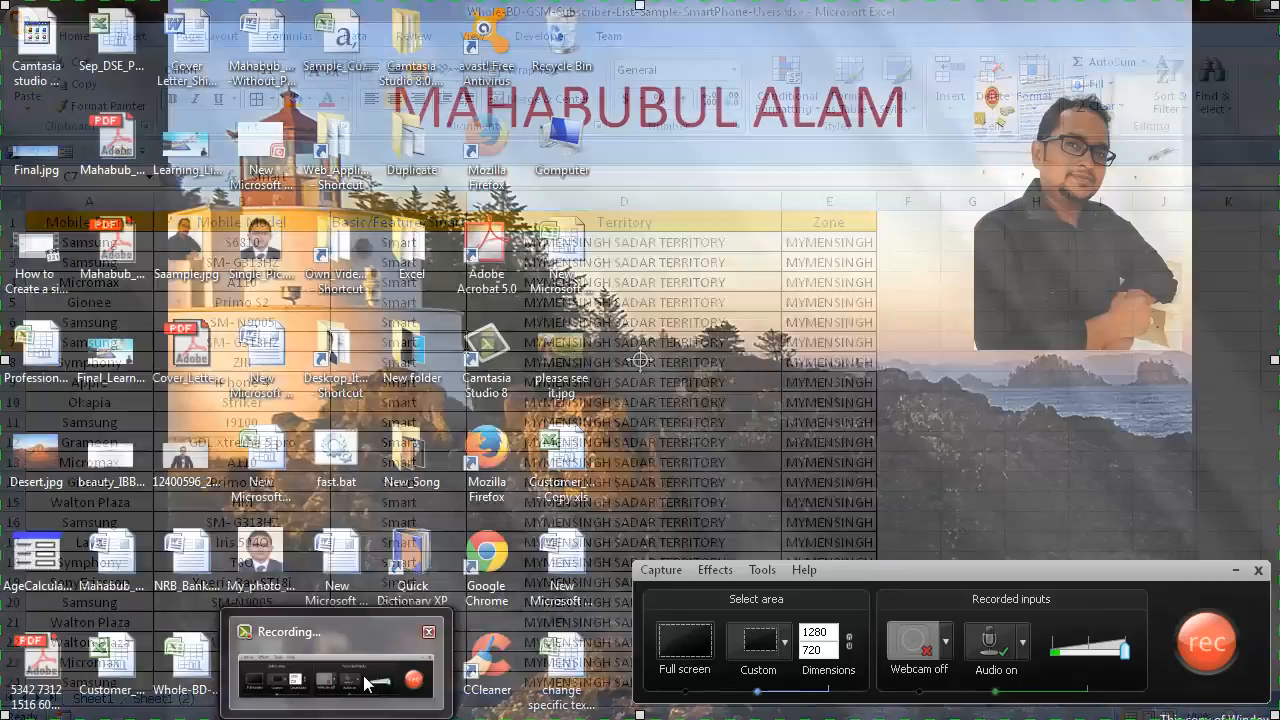
click(367, 686)
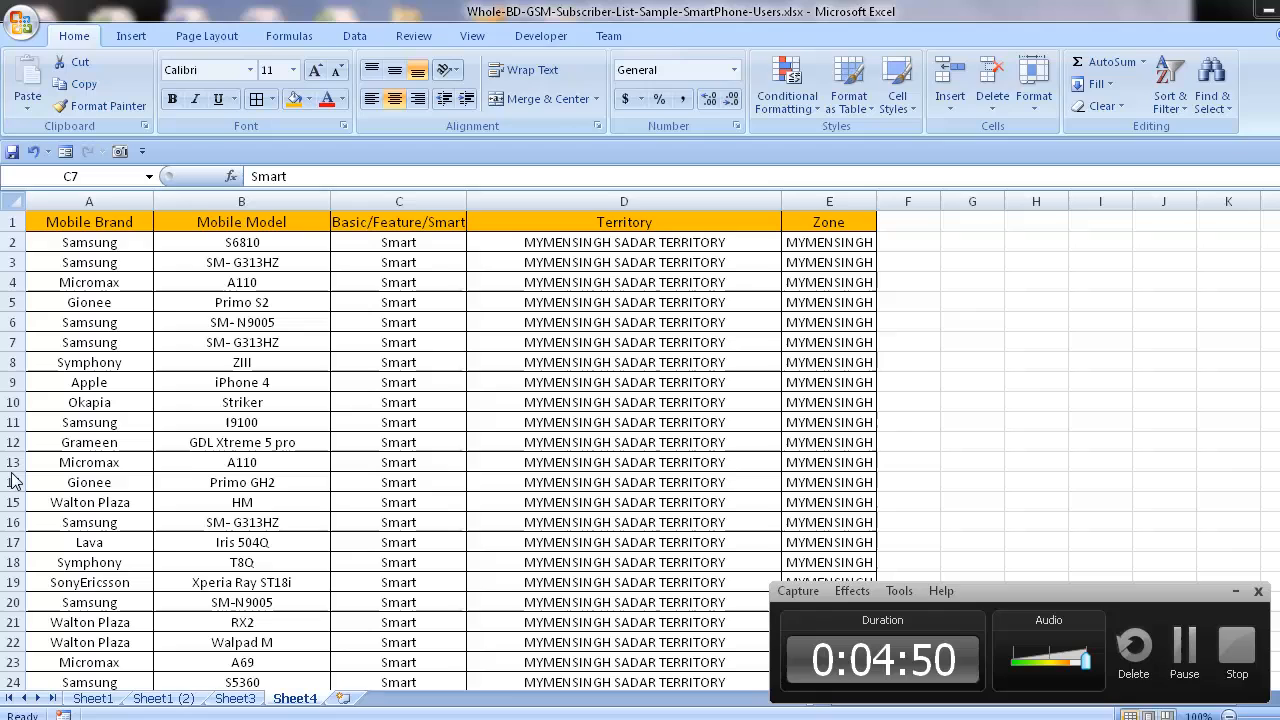
click(1238, 656)
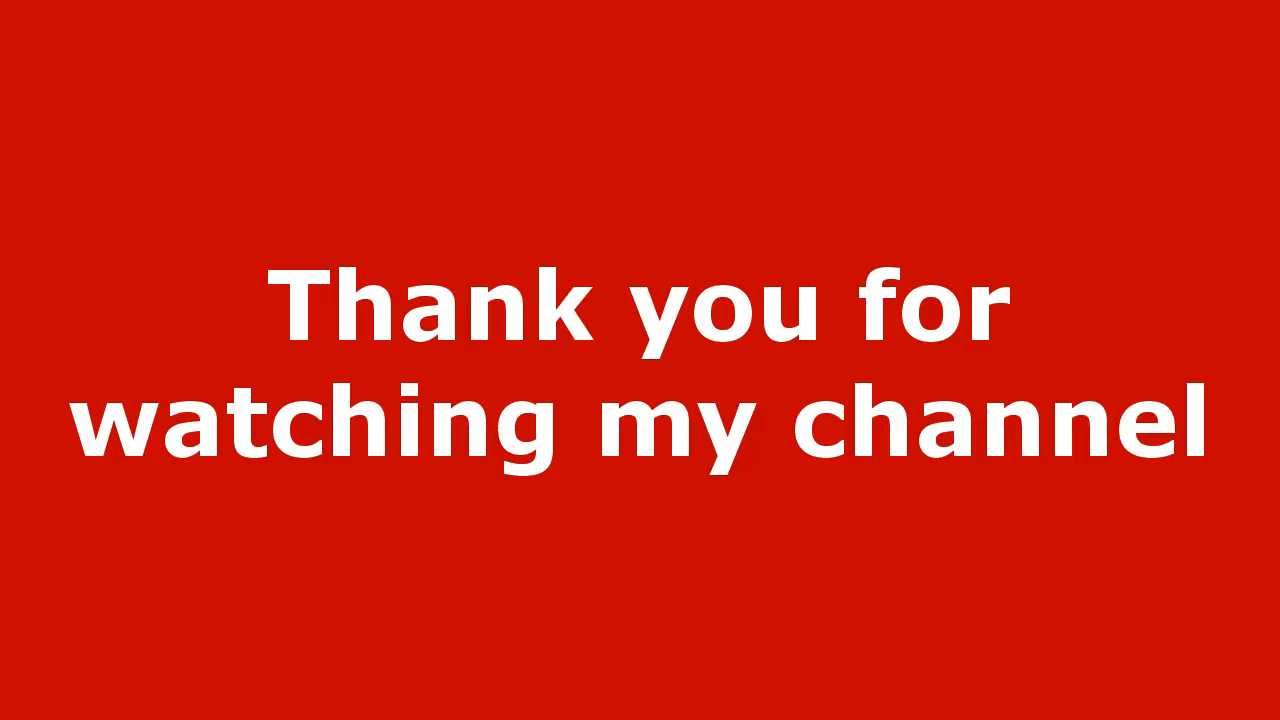